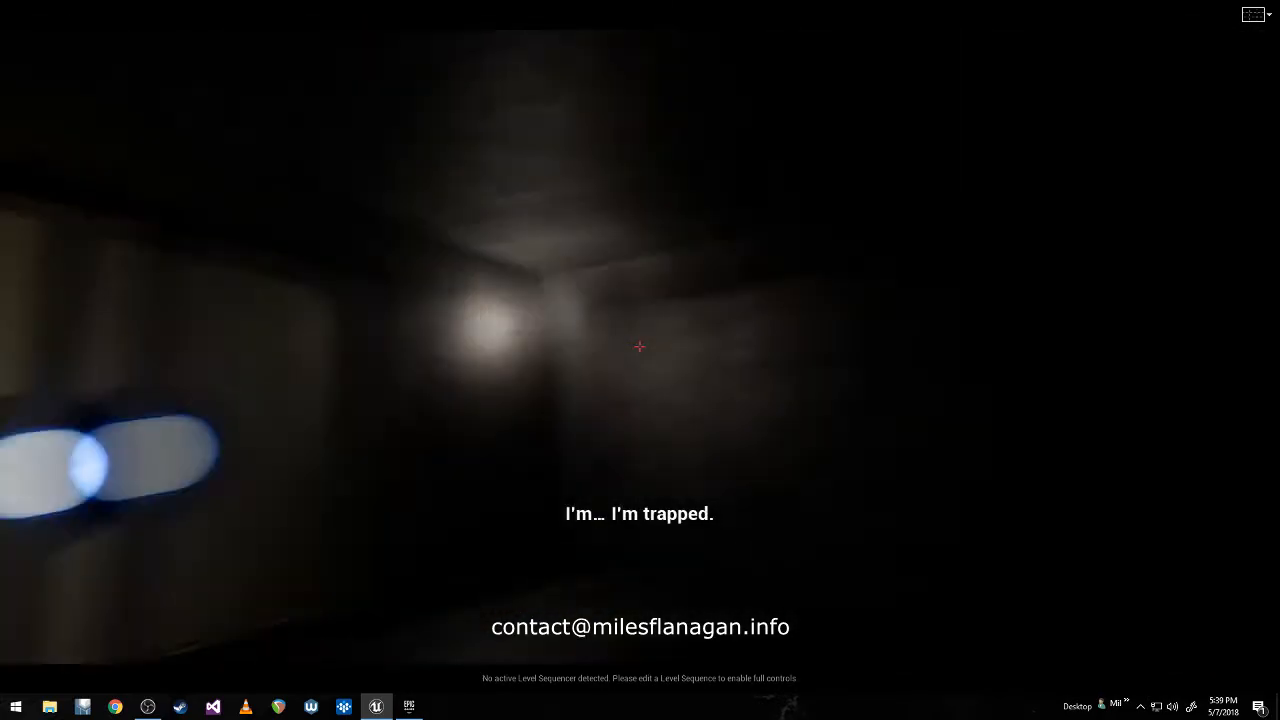
Play-test the level by exploring the dark control room and activating the red wall button beside the metal pillar.
{"action": "key", "text": "w"}
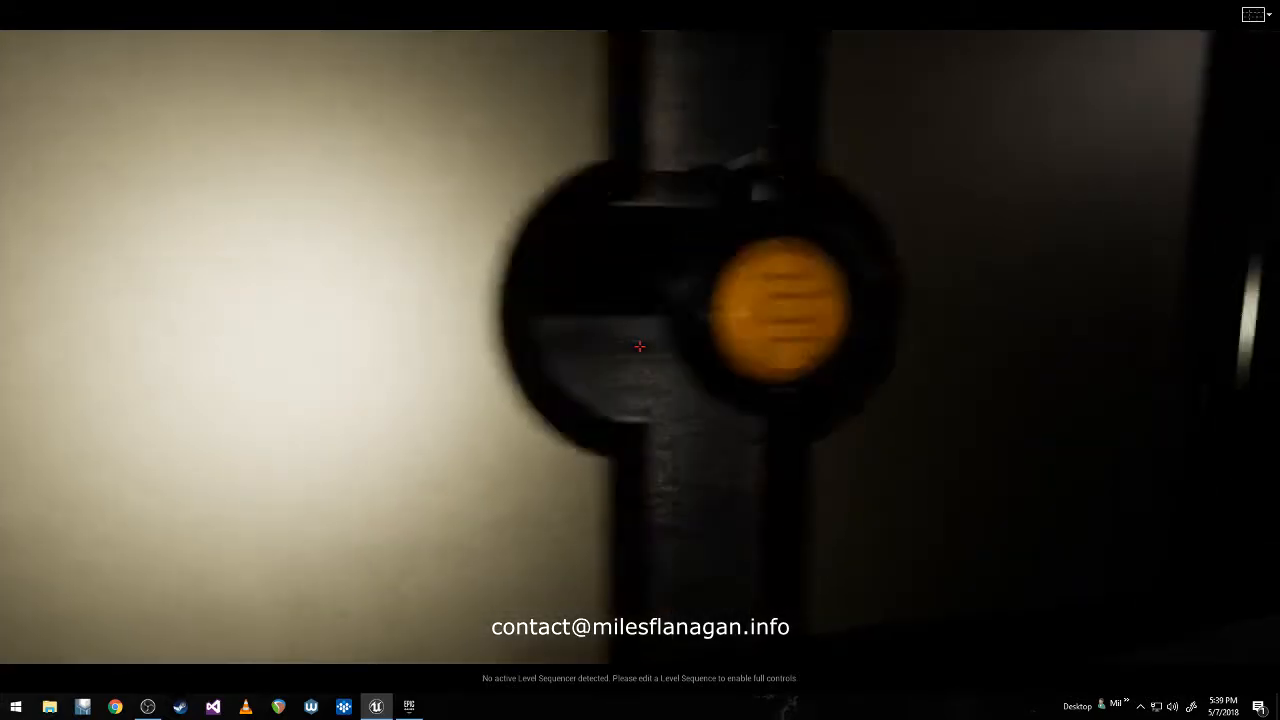
{"action": "key", "text": "w"}
{"action": "key", "text": "w"}
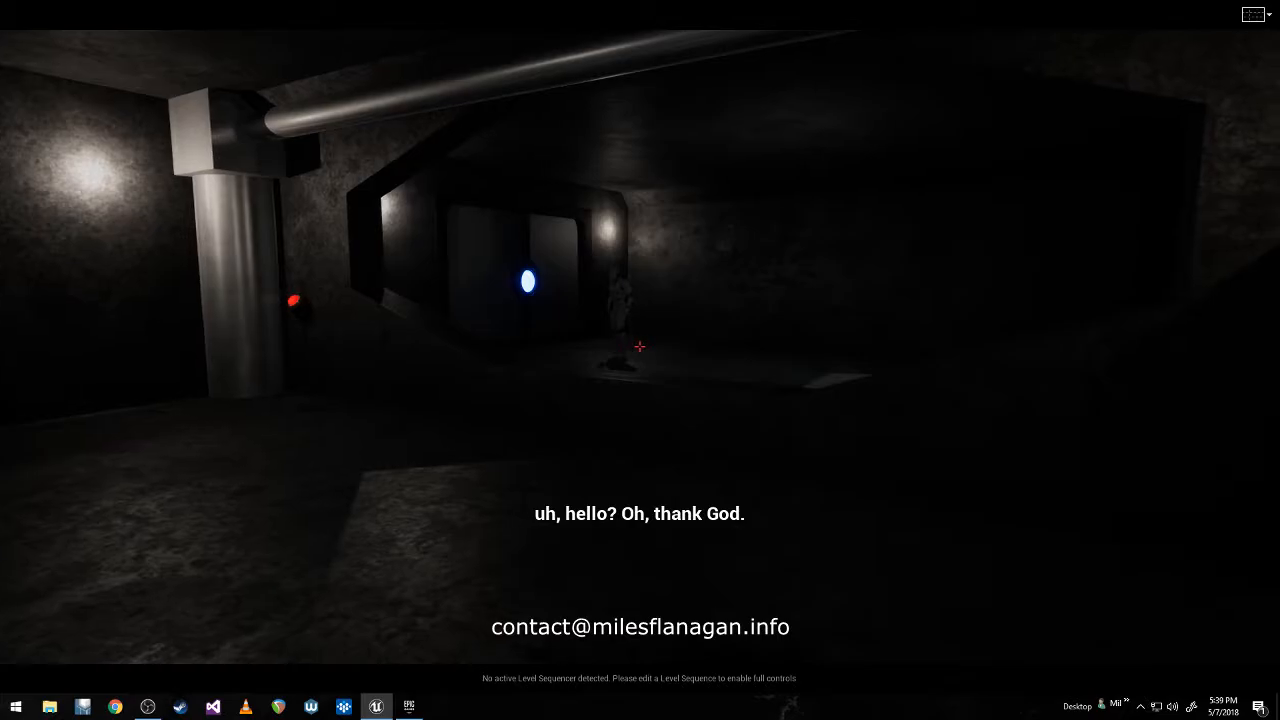
{"action": "key", "text": "w"}
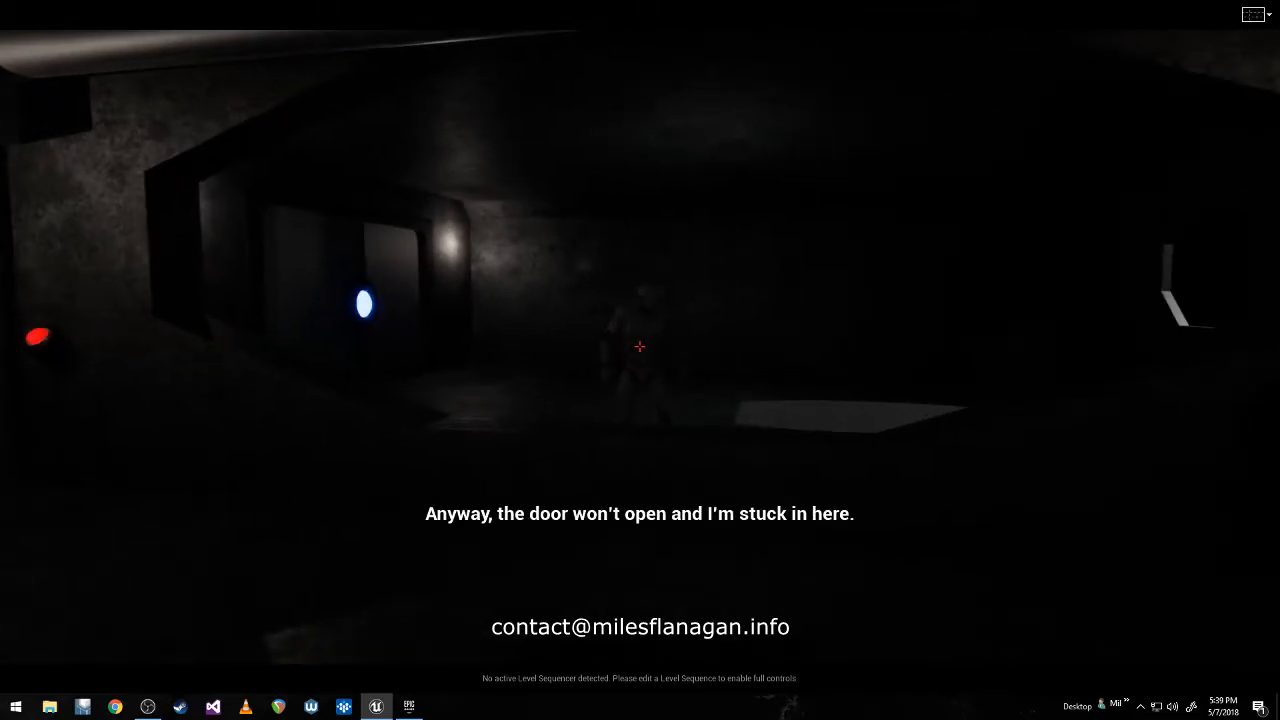
{"action": "key", "text": "w"}
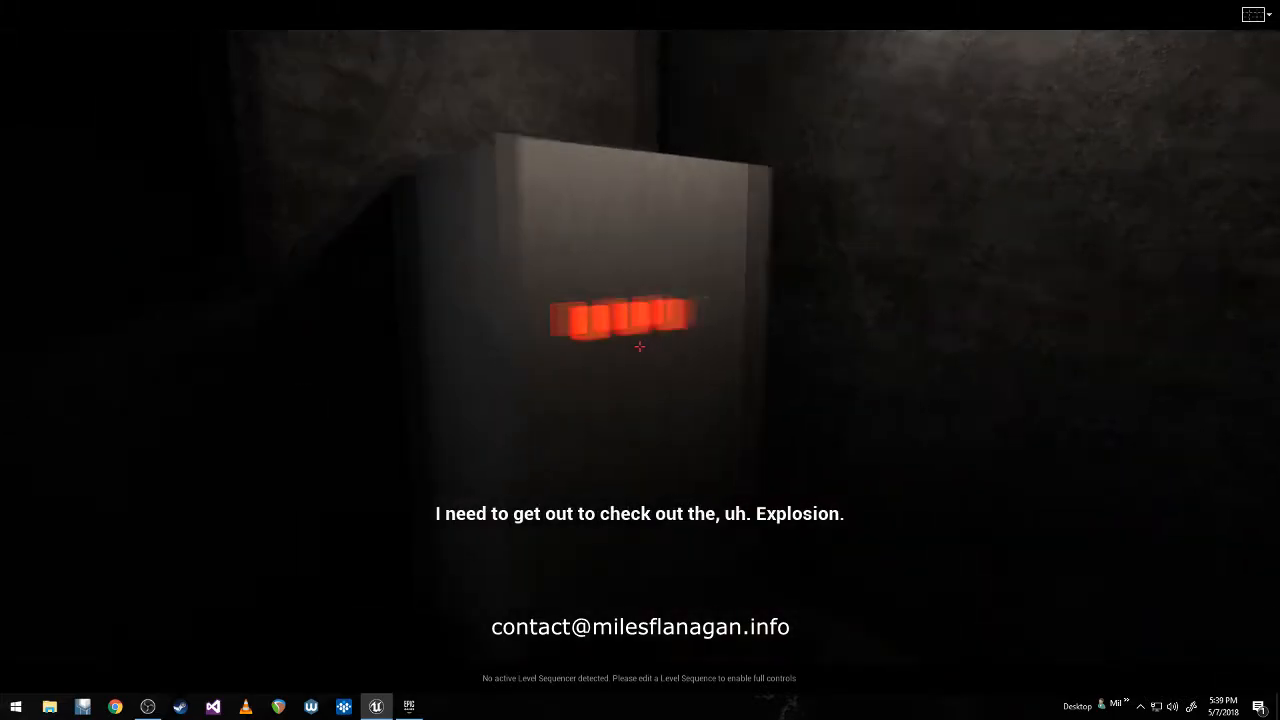
{"action": "key", "text": "w"}
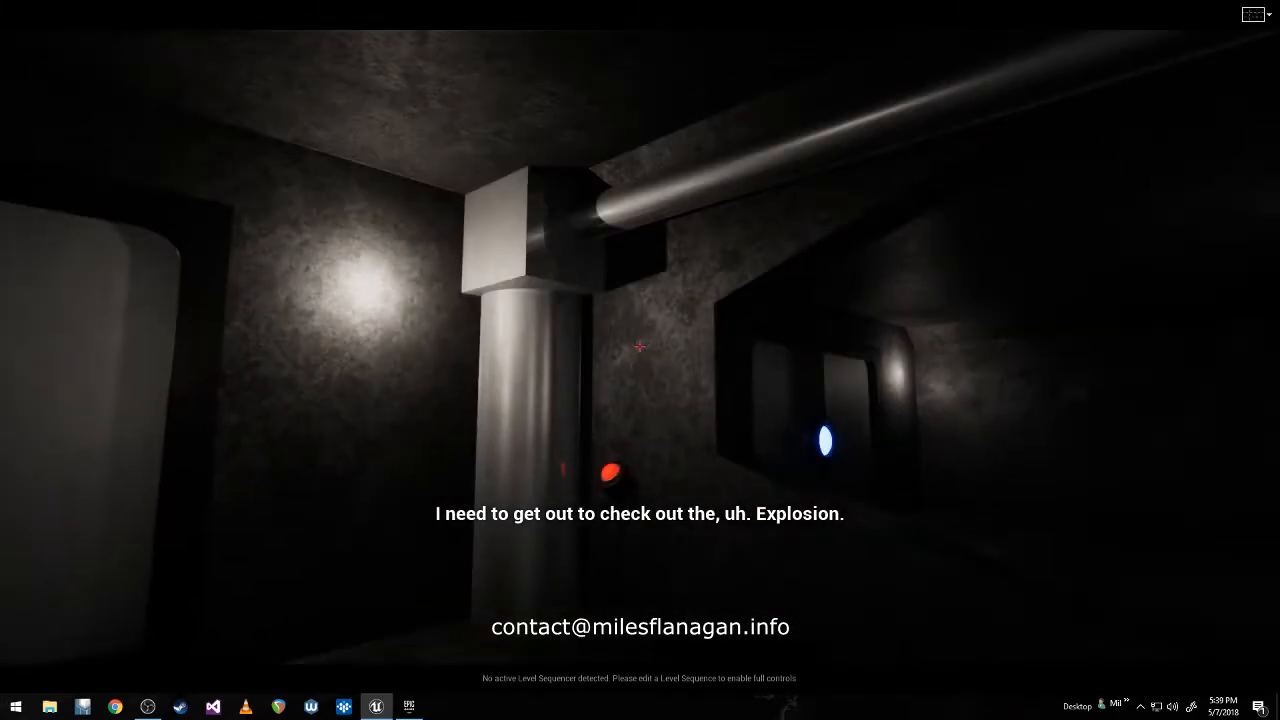
{"action": "key", "text": "s"}
{"action": "key", "text": "w"}
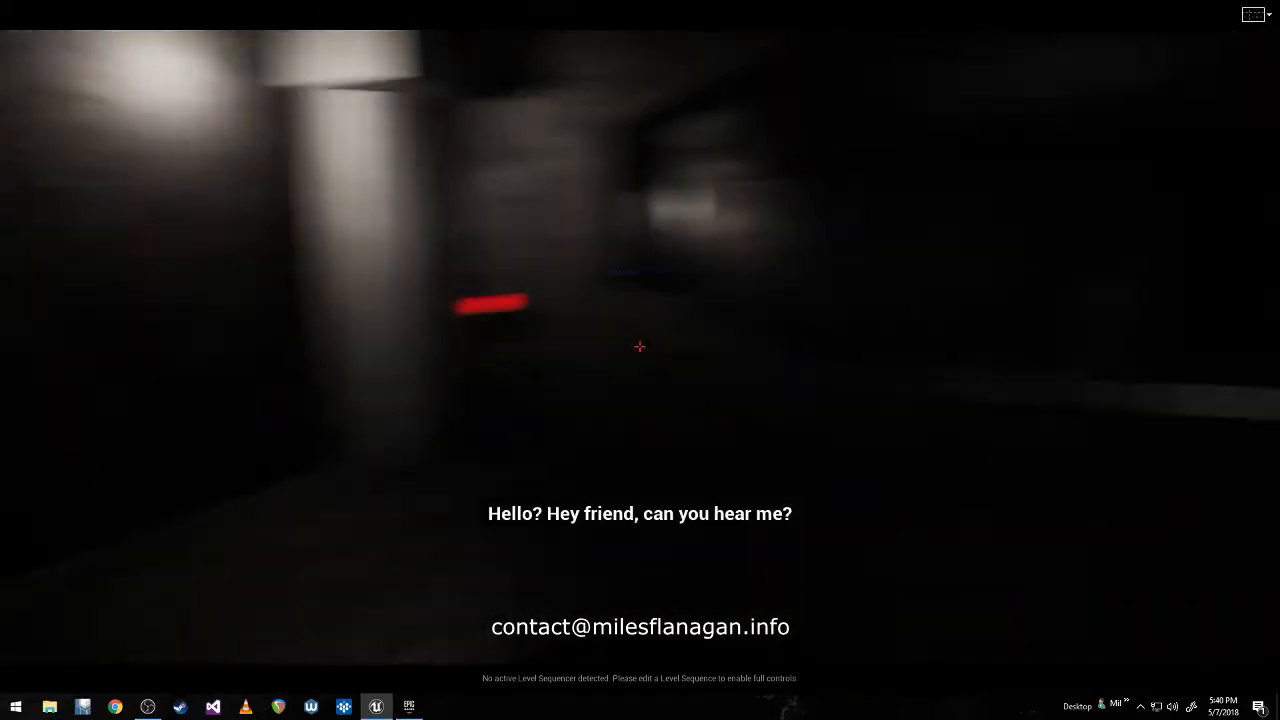
{"action": "key", "text": "w"}
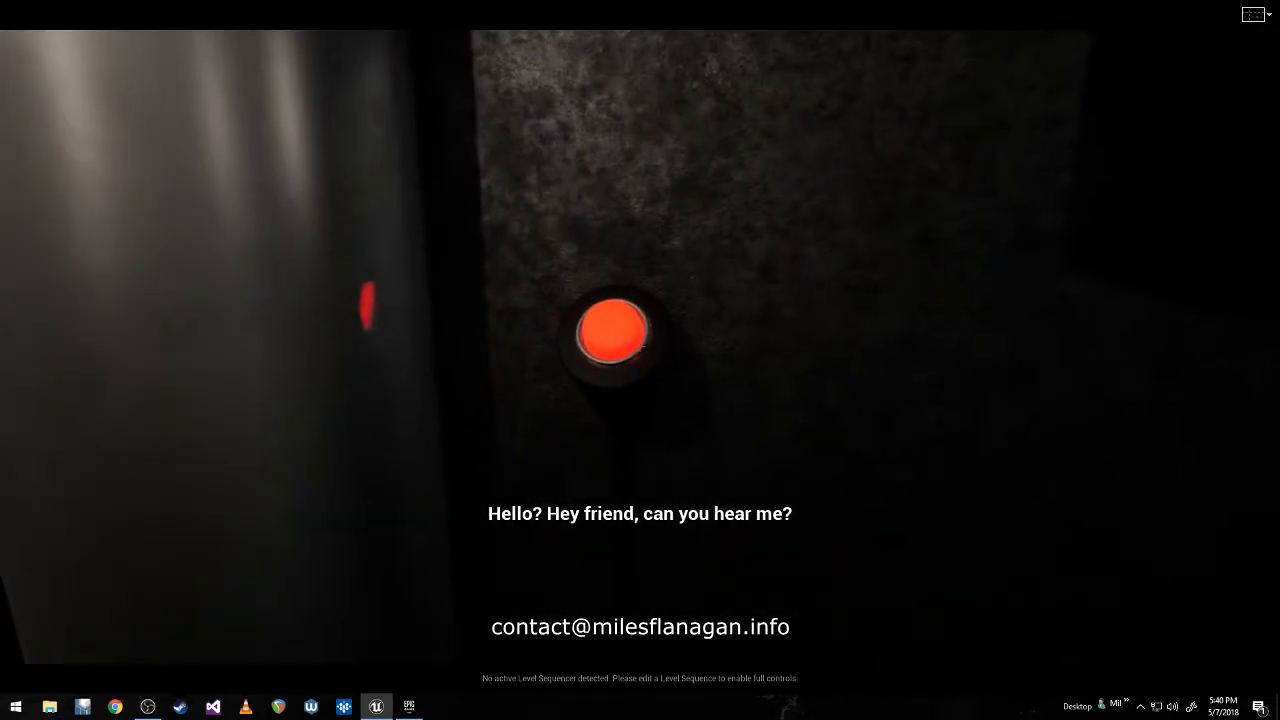
{"action": "left_click", "coordinate": [640, 347]}
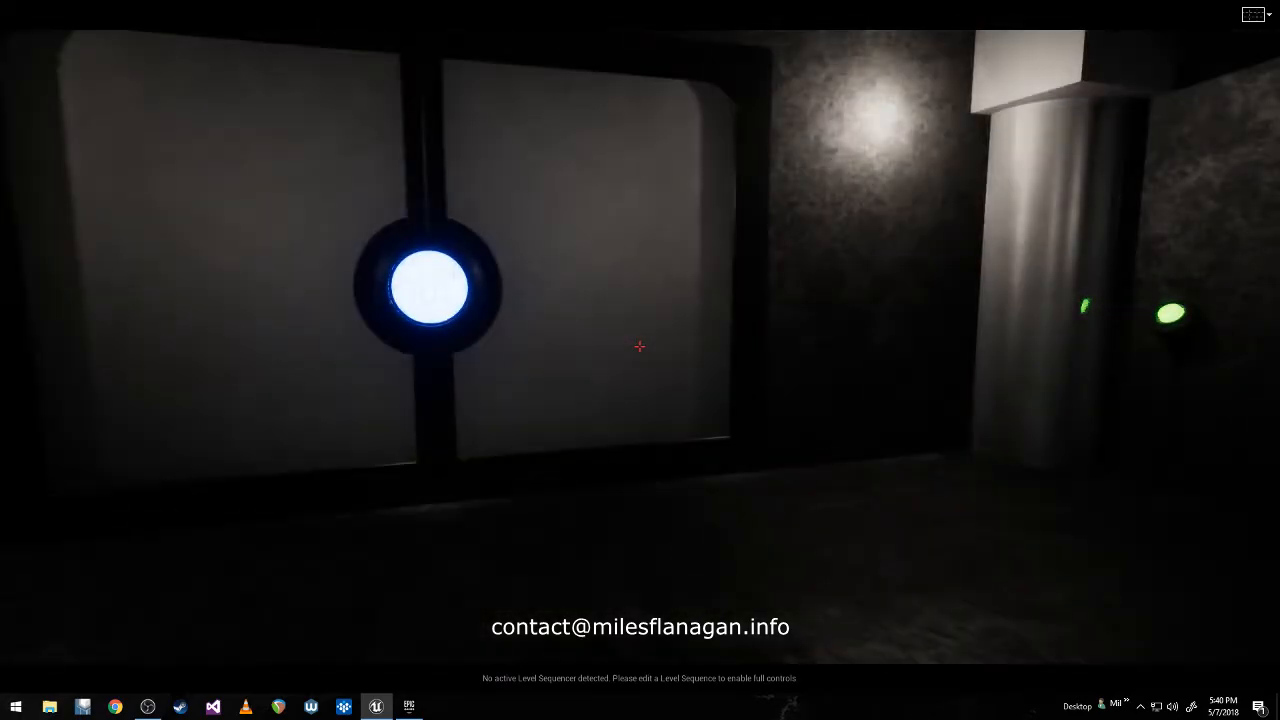
{"action": "key", "text": "w"}
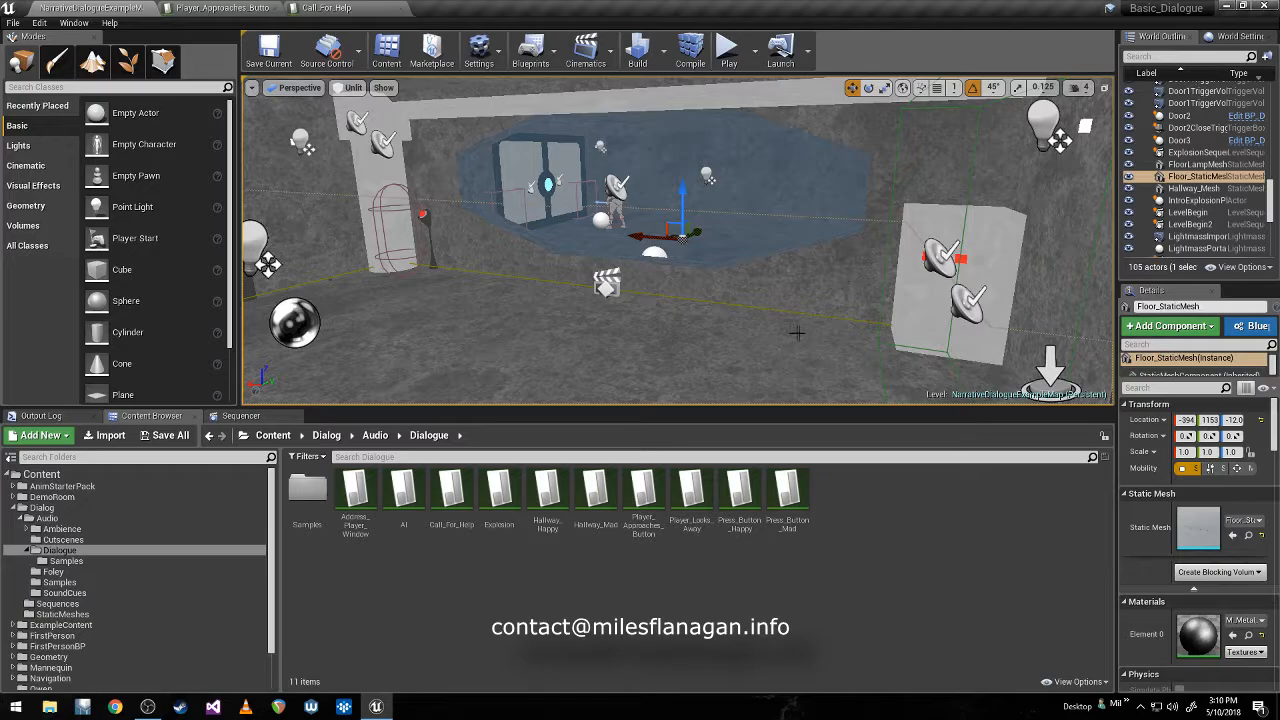
Examine the Continues Dialogue Logic section of the DialogueBot Event Graph, widening the graph area for a fuller overview.
{"action": "right_click_drag", "start_coordinate": [807, 331], "coordinate": [848, 339]}
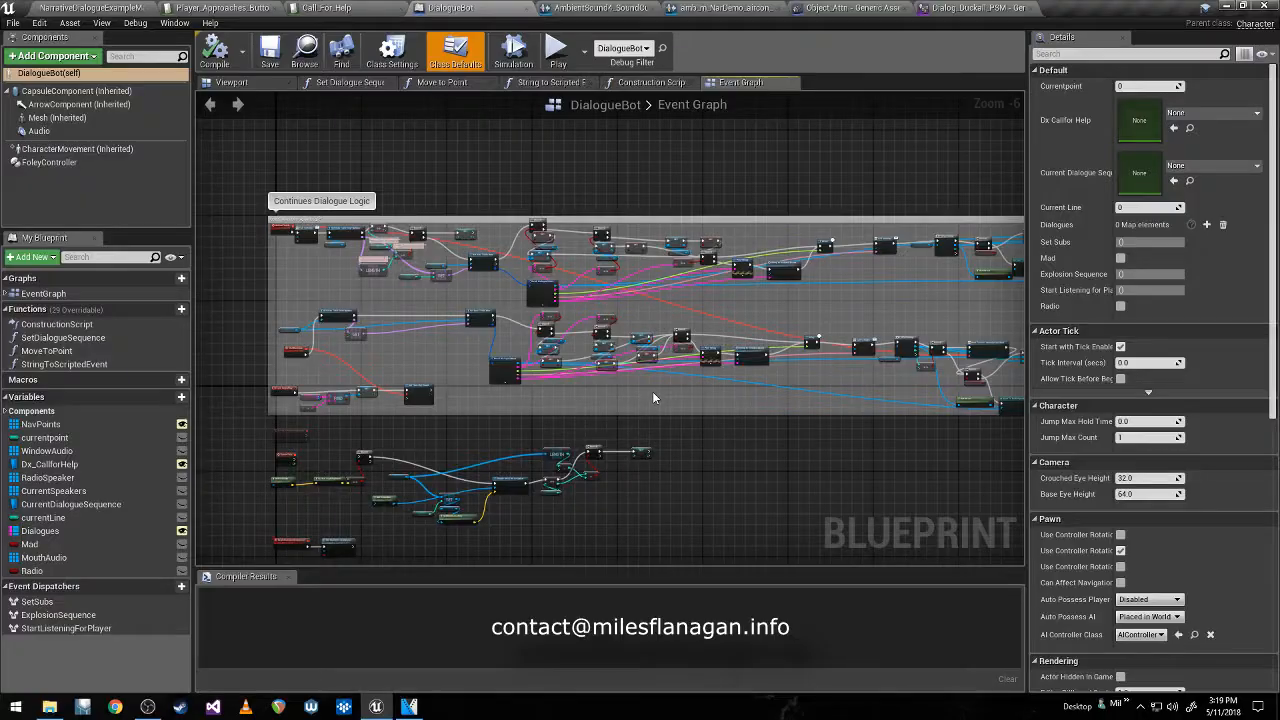
{"action": "right_click_drag", "start_coordinate": [653, 398], "coordinate": [622, 398]}
{"action": "right_click_drag", "start_coordinate": [477, 389], "coordinate": [544, 392]}
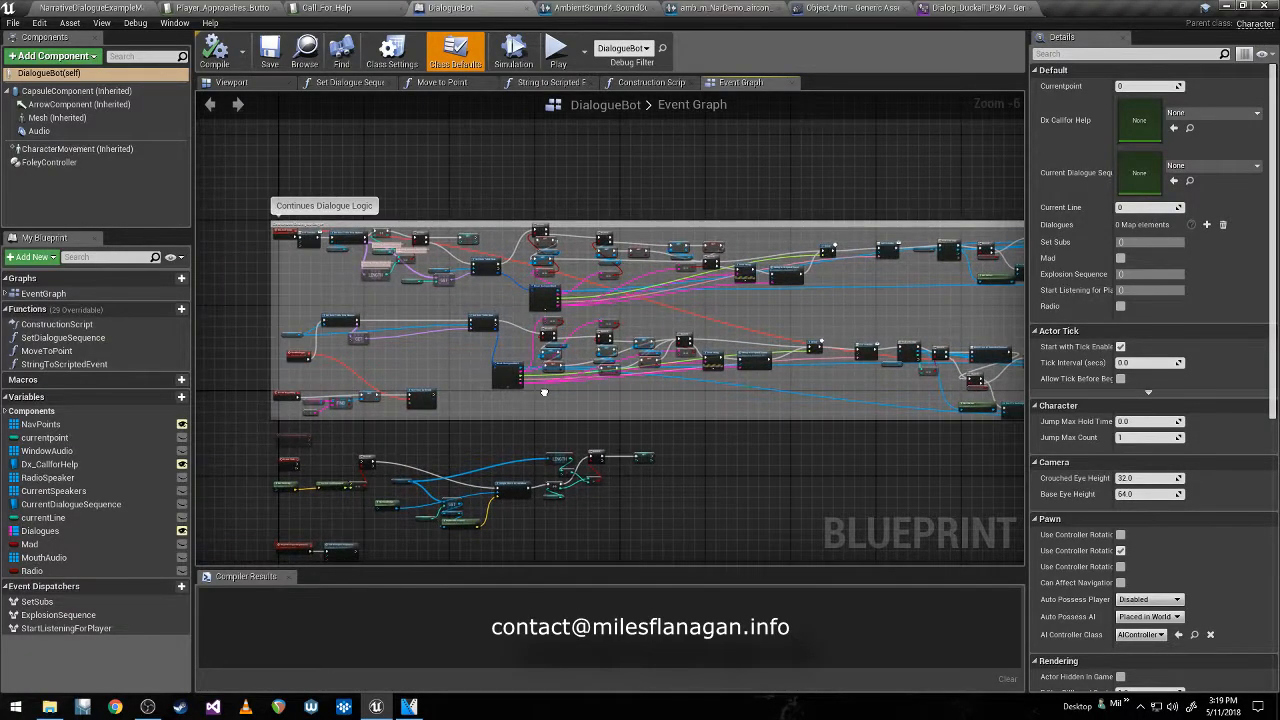
{"action": "left_click_drag", "start_coordinate": [1027, 326], "coordinate": [1080, 327]}
{"action": "right_click_drag", "start_coordinate": [844, 400], "coordinate": [758, 383]}
{"action": "mouse_move", "coordinate": [645, 386]}
{"action": "right_mouse_down"}
{"action": "mouse_move", "coordinate": [728, 388]}
{"action": "mouse_move", "coordinate": [626, 384]}
{"action": "right_mouse_up"}
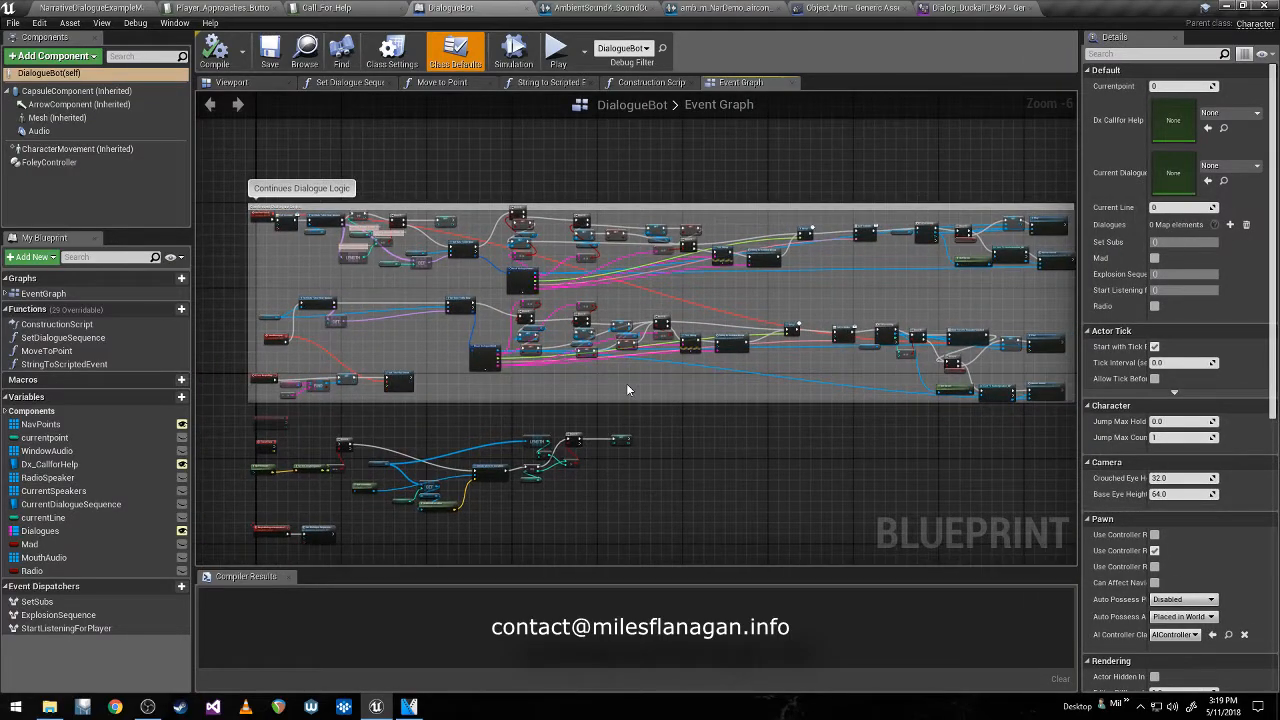
{"action": "scroll", "coordinate": [580, 293], "scroll_direction": "up", "scroll_amount": 3}
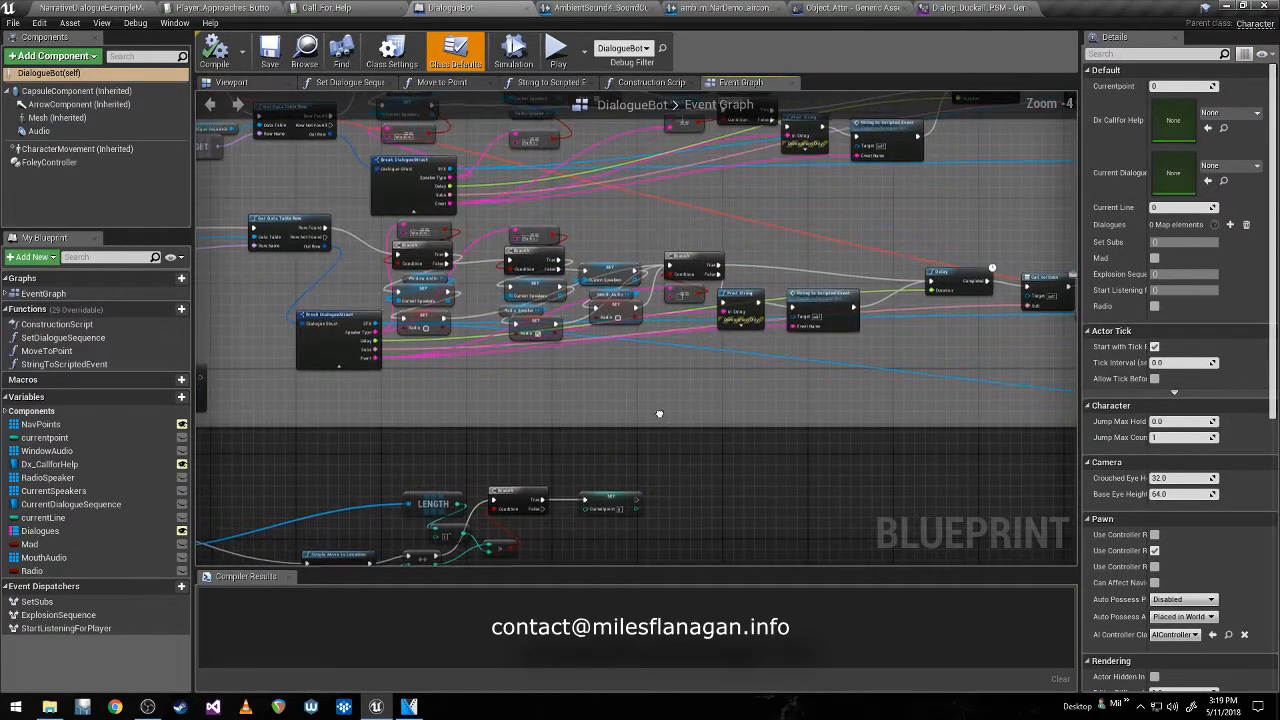
{"action": "scroll", "coordinate": [631, 422], "scroll_direction": "down", "scroll_amount": 3}
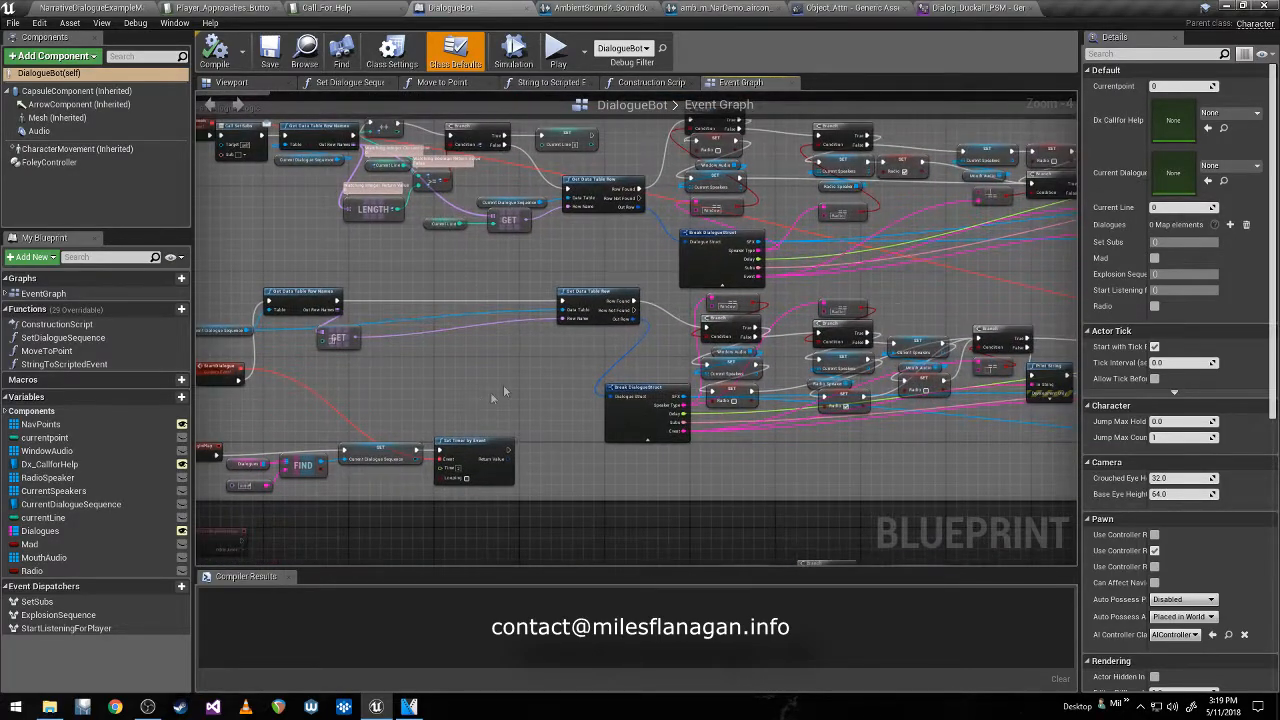
{"action": "right_click_drag", "start_coordinate": [503, 384], "coordinate": [605, 383]}
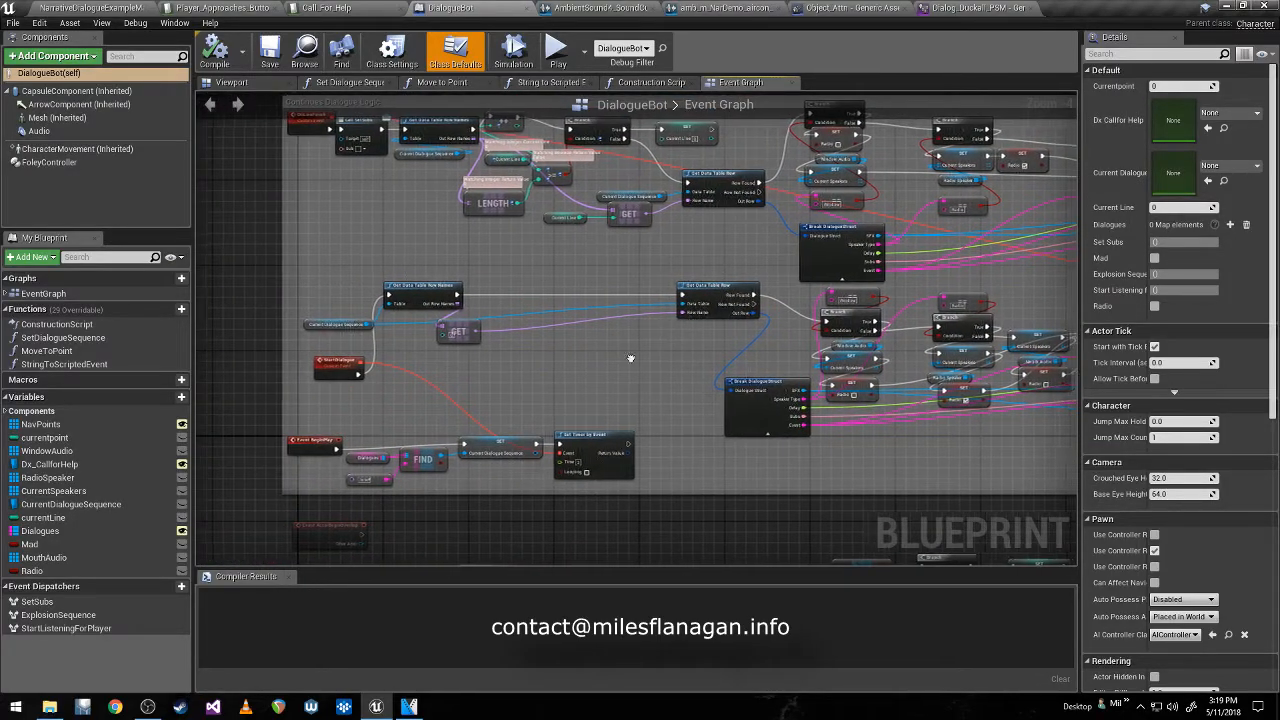
{"action": "right_click_drag", "start_coordinate": [484, 287], "coordinate": [484, 332]}
Compare the Call_For_Help data table's rows with the Get Data Table Row nodes in the DialogueBot graph.
{"action": "left_click", "coordinate": [350, 8]}
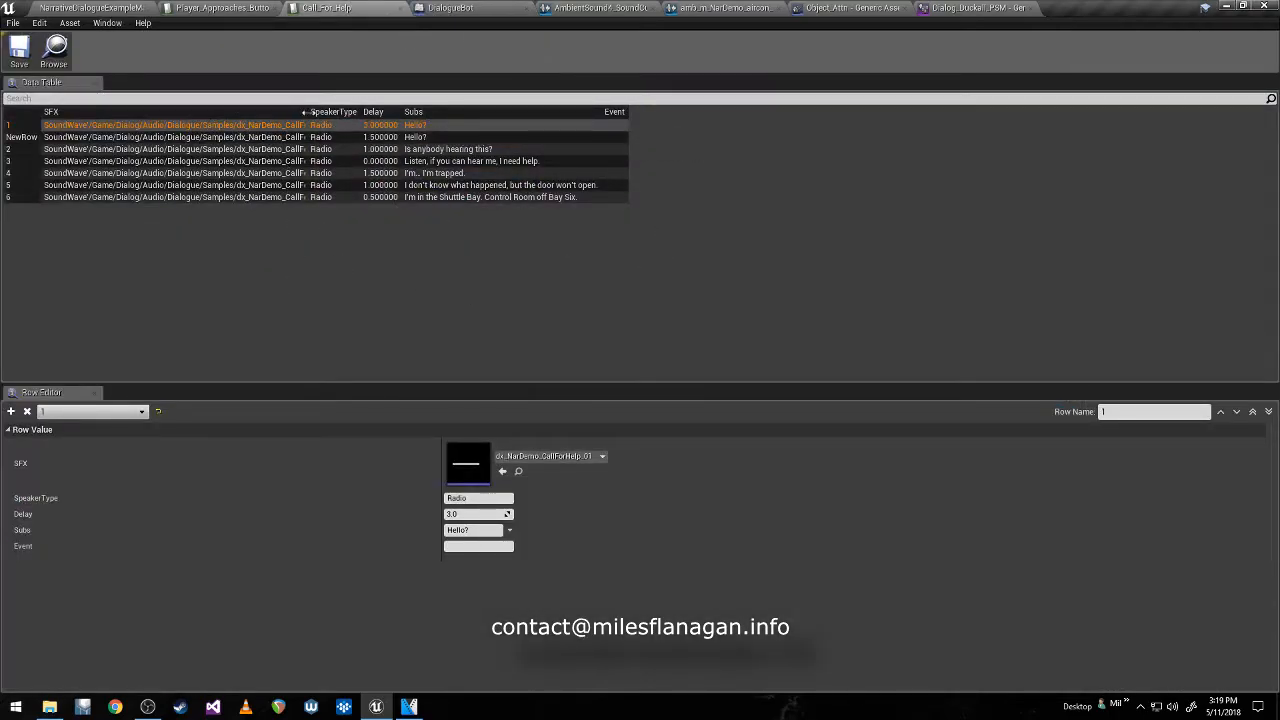
{"action": "left_click", "coordinate": [304, 112]}
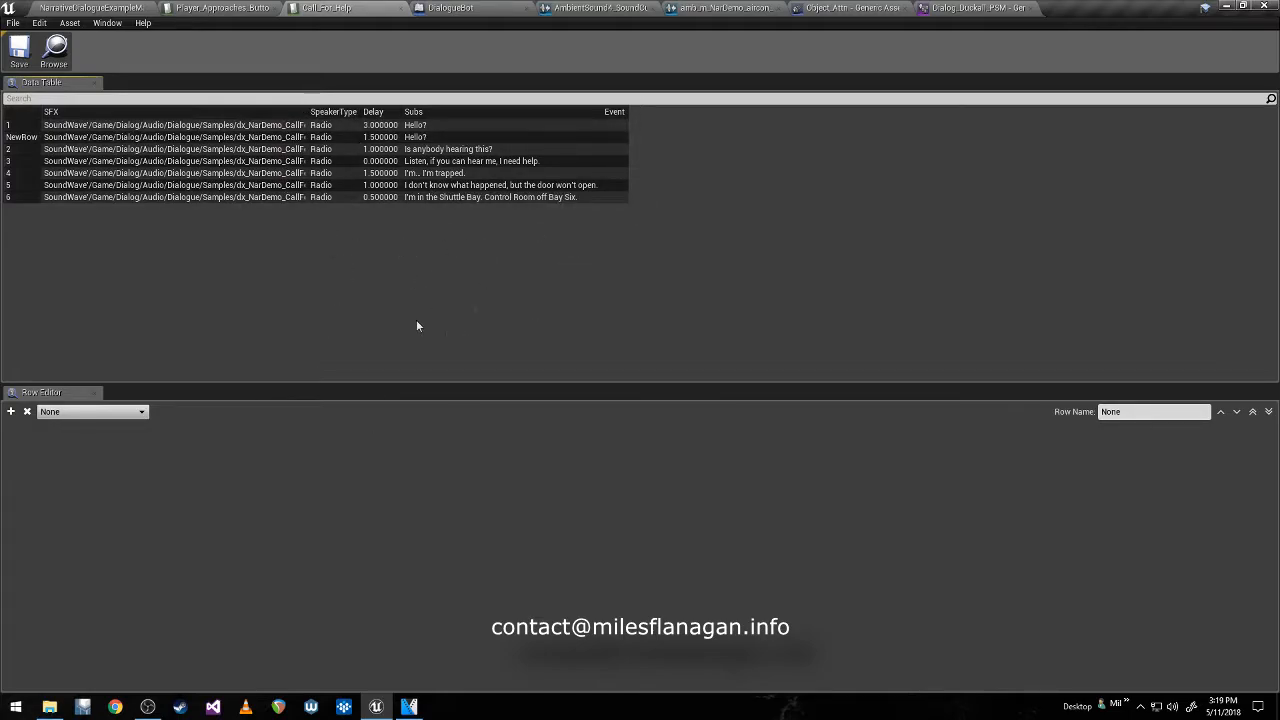
{"action": "left_click", "coordinate": [450, 8]}
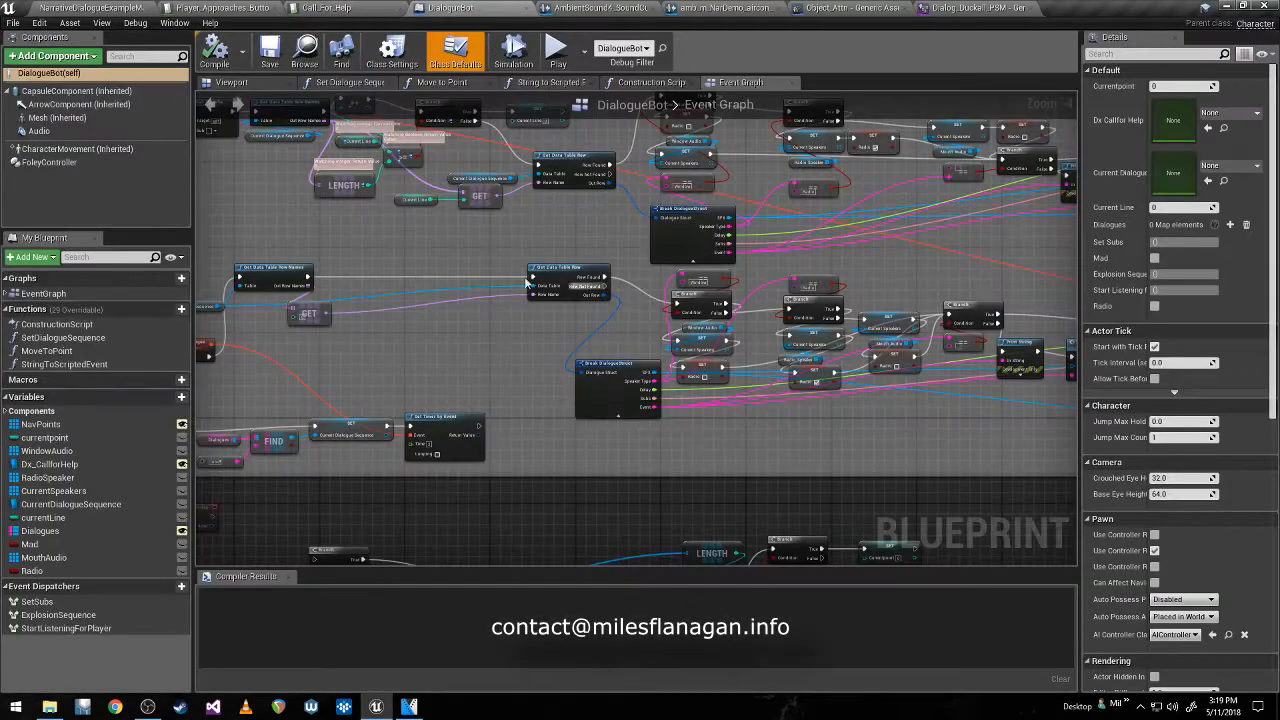
{"action": "scroll", "coordinate": [615, 283], "scroll_direction": "down", "scroll_amount": 2}
{"action": "right_click_drag", "start_coordinate": [673, 313], "coordinate": [563, 325]}
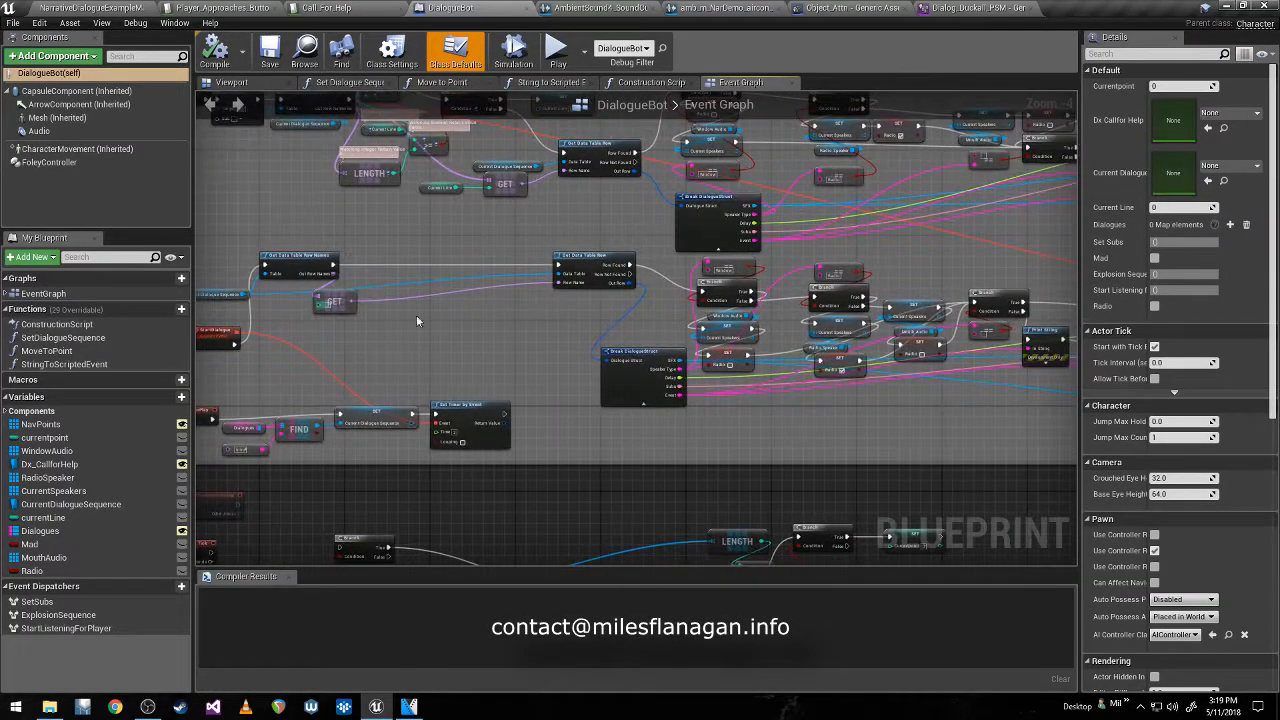
{"action": "left_click", "coordinate": [315, 7]}
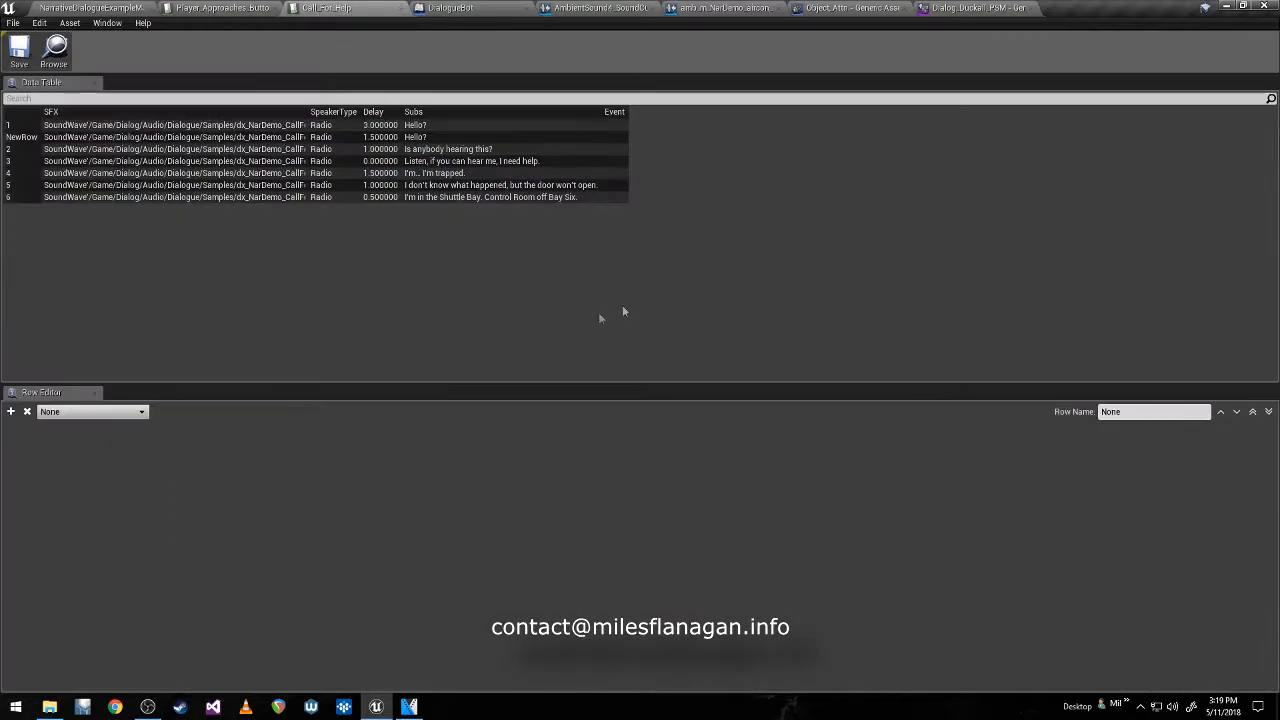
Examine the Break DialogueStruct node's SFX, Speaker Type, Delay, Subs and Event outputs and the adjoining Window and Radio branches.
{"action": "left_click", "coordinate": [440, 7]}
{"action": "right_click_drag", "start_coordinate": [480, 285], "coordinate": [271, 289]}
{"action": "right_click_drag", "start_coordinate": [660, 352], "coordinate": [470, 347]}
{"action": "right_click_drag", "start_coordinate": [636, 433], "coordinate": [679, 426]}
{"action": "scroll", "coordinate": [312, 405], "scroll_direction": "up", "scroll_amount": 3}
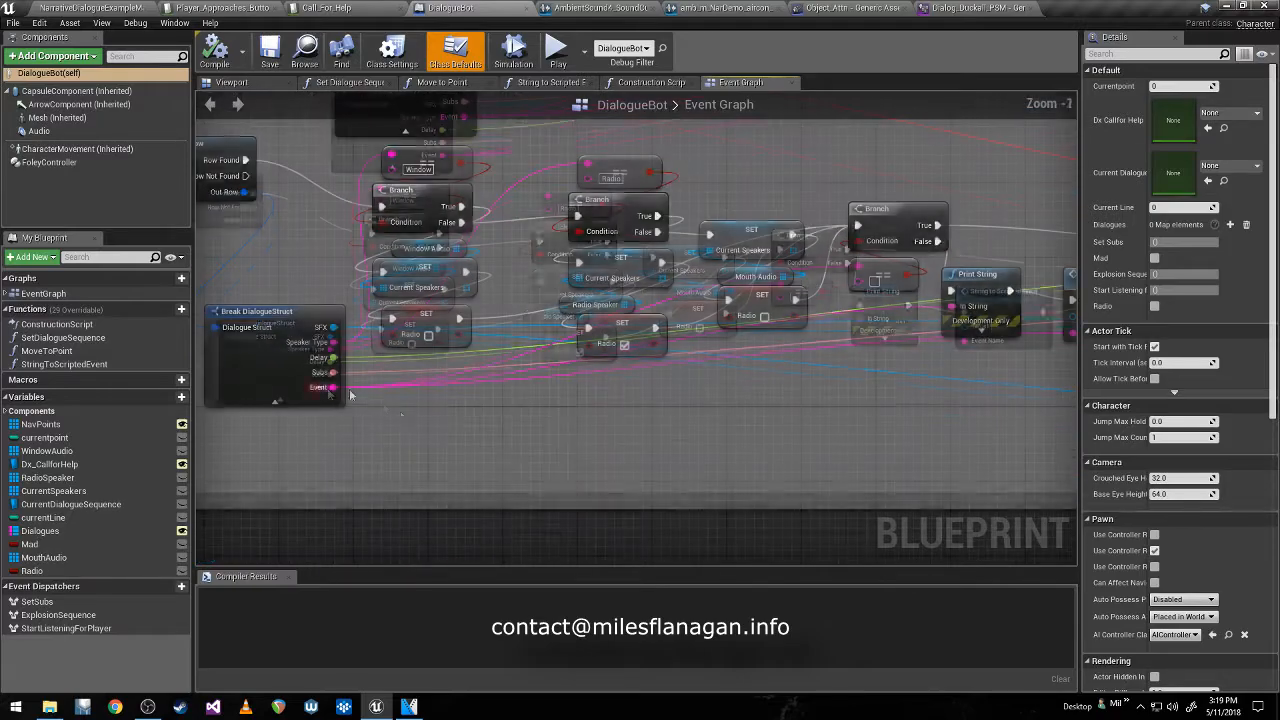
{"action": "right_click_drag", "start_coordinate": [384, 415], "coordinate": [571, 411]}
{"action": "right_click_drag", "start_coordinate": [620, 414], "coordinate": [584, 422]}
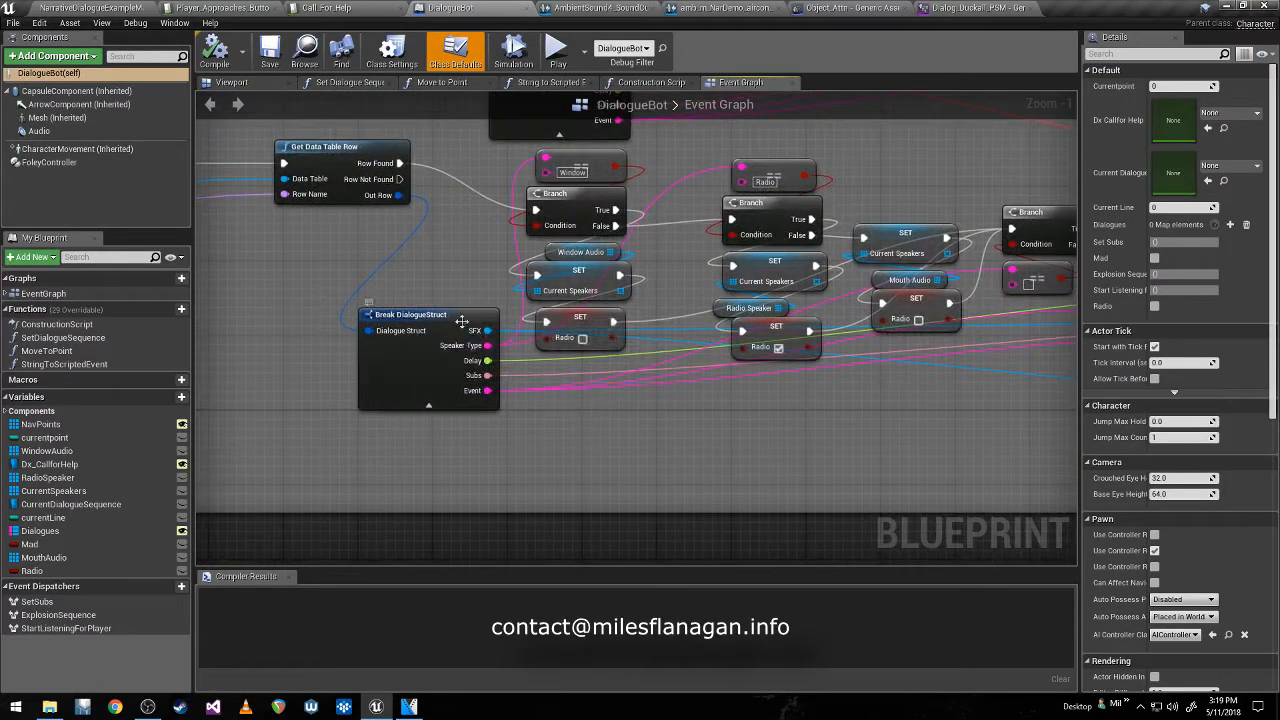
{"action": "right_click_drag", "start_coordinate": [479, 385], "coordinate": [420, 385]}
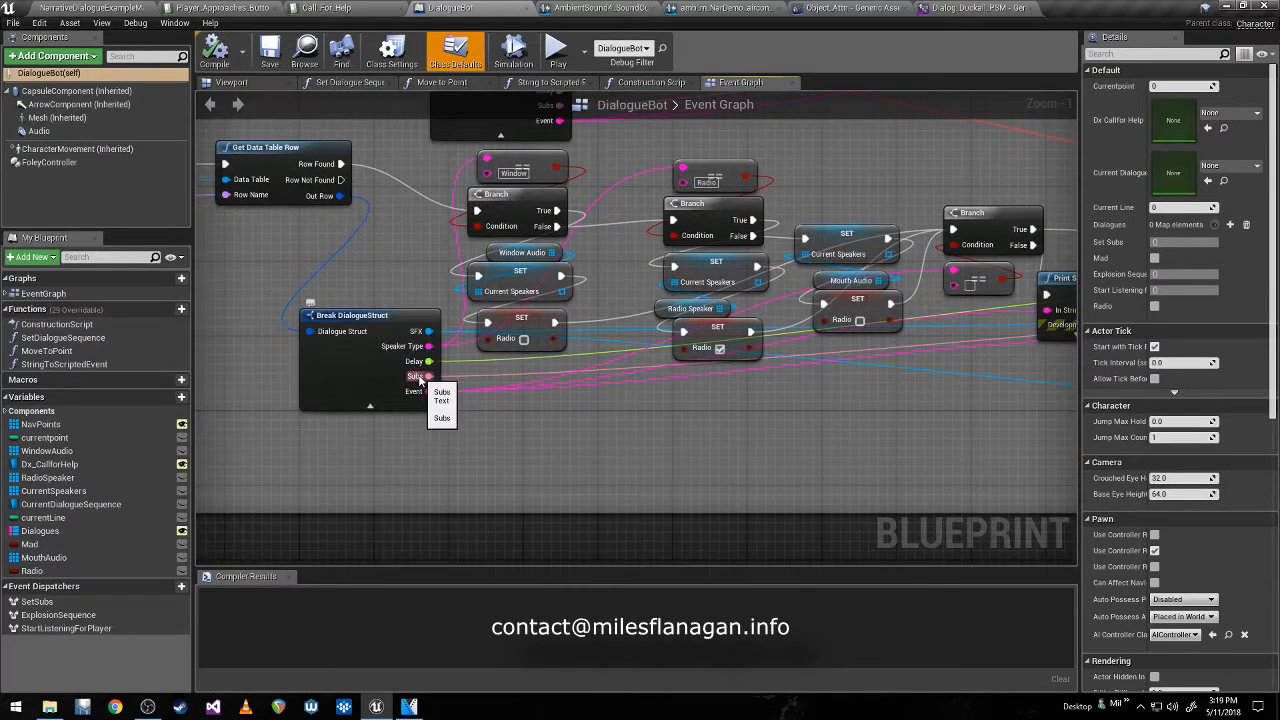
{"action": "right_click_drag", "start_coordinate": [420, 393], "coordinate": [396, 396]}
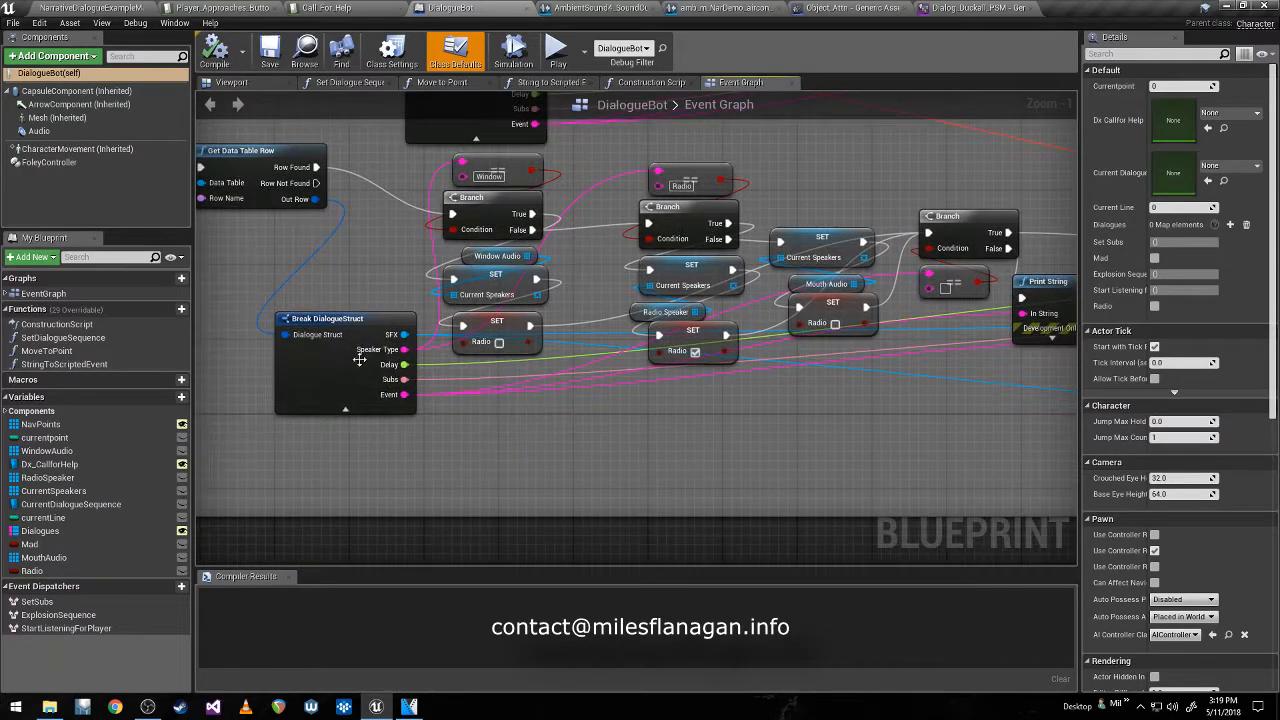
{"action": "right_click_drag", "start_coordinate": [338, 366], "coordinate": [335, 372]}
{"action": "right_click_drag", "start_coordinate": [600, 391], "coordinate": [566, 411]}
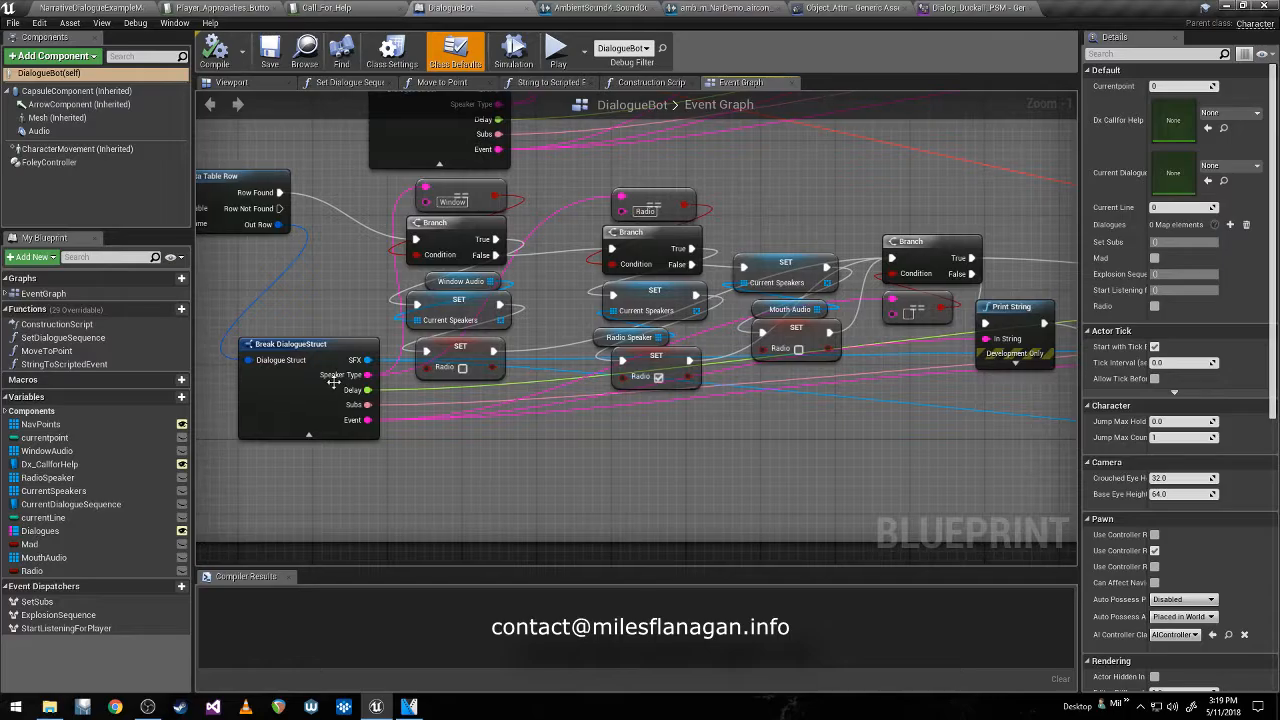
{"action": "right_click_drag", "start_coordinate": [345, 380], "coordinate": [357, 398]}
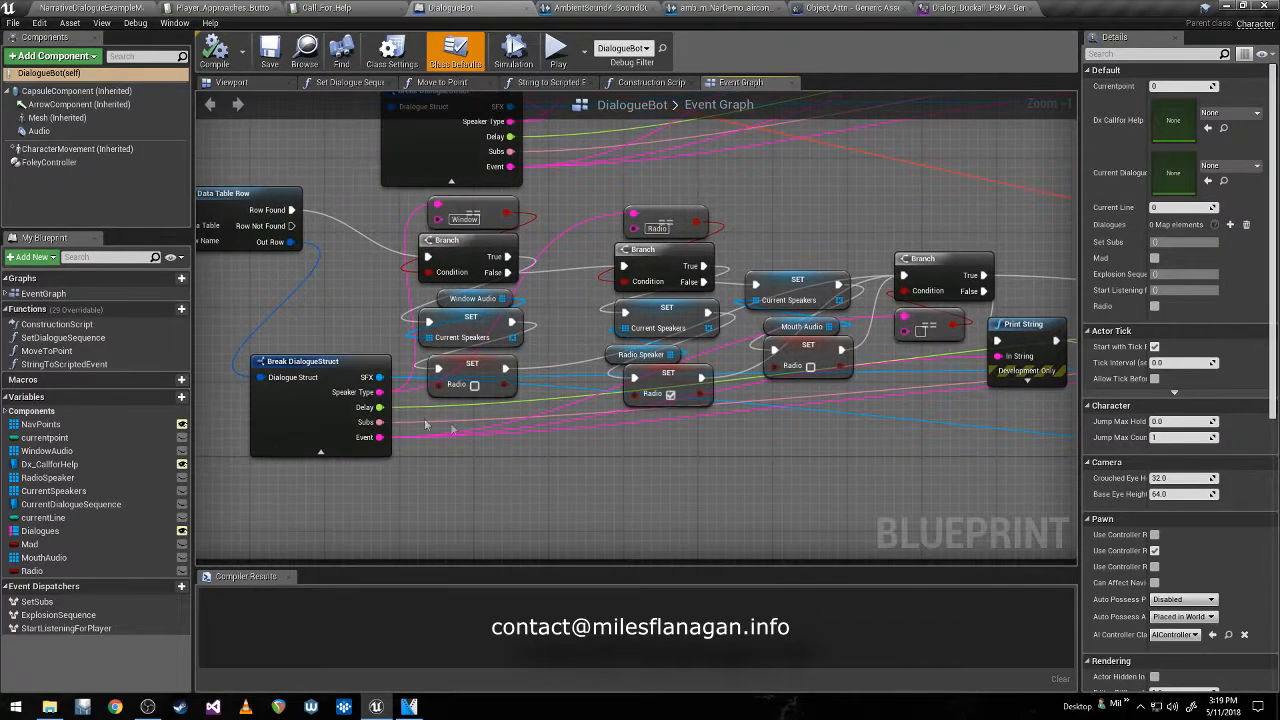
Follow the lower dialogue chain from the speaker branches through the ForEachLoop to its Play and Queue Sound nodes.
{"action": "scroll", "coordinate": [357, 398], "scroll_direction": "down", "scroll_amount": 1}
{"action": "right_click_drag", "start_coordinate": [753, 444], "coordinate": [432, 424]}
{"action": "scroll", "coordinate": [890, 400], "scroll_direction": "down", "scroll_amount": 1}
{"action": "mouse_move", "coordinate": [890, 400]}
{"action": "right_mouse_down"}
{"action": "mouse_move", "coordinate": [516, 405]}
{"action": "mouse_move", "coordinate": [580, 392]}
{"action": "mouse_move", "coordinate": [462, 388]}
{"action": "right_mouse_up"}
{"action": "right_click_drag", "start_coordinate": [568, 404], "coordinate": [433, 404]}
{"action": "mouse_move", "coordinate": [520, 418]}
{"action": "right_mouse_down"}
{"action": "mouse_move", "coordinate": [447, 396]}
{"action": "mouse_move", "coordinate": [415, 406]}
{"action": "mouse_move", "coordinate": [358, 370]}
{"action": "right_mouse_up"}
{"action": "right_click_drag", "start_coordinate": [491, 359], "coordinate": [435, 357]}
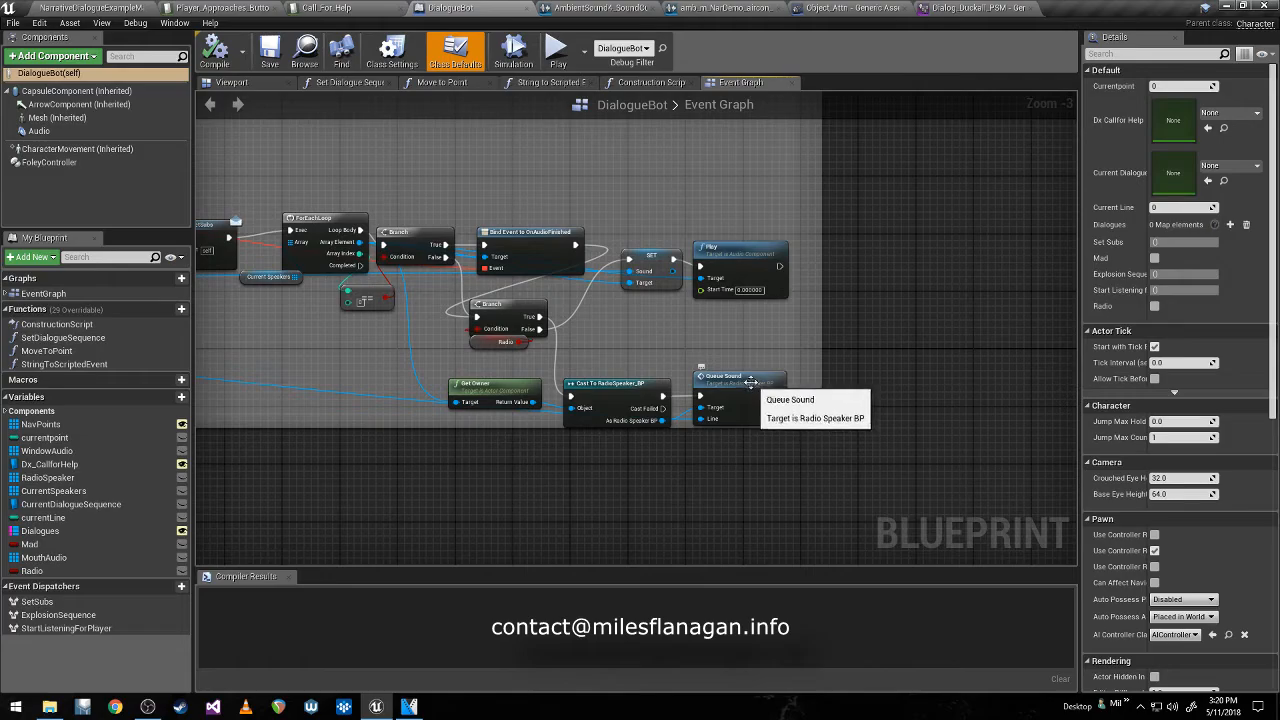
{"action": "right_click_drag", "start_coordinate": [745, 355], "coordinate": [772, 375]}
Retrace the lower dialogue chain across the graph to its Bind Event to OnAudioFinished node.
{"action": "scroll", "coordinate": [636, 366], "scroll_direction": "down", "scroll_amount": 1}
{"action": "right_click_drag", "start_coordinate": [372, 368], "coordinate": [562, 404]}
{"action": "scroll", "coordinate": [482, 396], "scroll_direction": "down", "scroll_amount": 1}
{"action": "right_click_drag", "start_coordinate": [771, 391], "coordinate": [631, 396]}
{"action": "scroll", "coordinate": [631, 396], "scroll_direction": "up", "scroll_amount": 2}
{"action": "right_click_drag", "start_coordinate": [291, 372], "coordinate": [486, 416]}
{"action": "scroll", "coordinate": [486, 416], "scroll_direction": "down", "scroll_amount": 3}
{"action": "right_click_drag", "start_coordinate": [376, 394], "coordinate": [637, 420]}
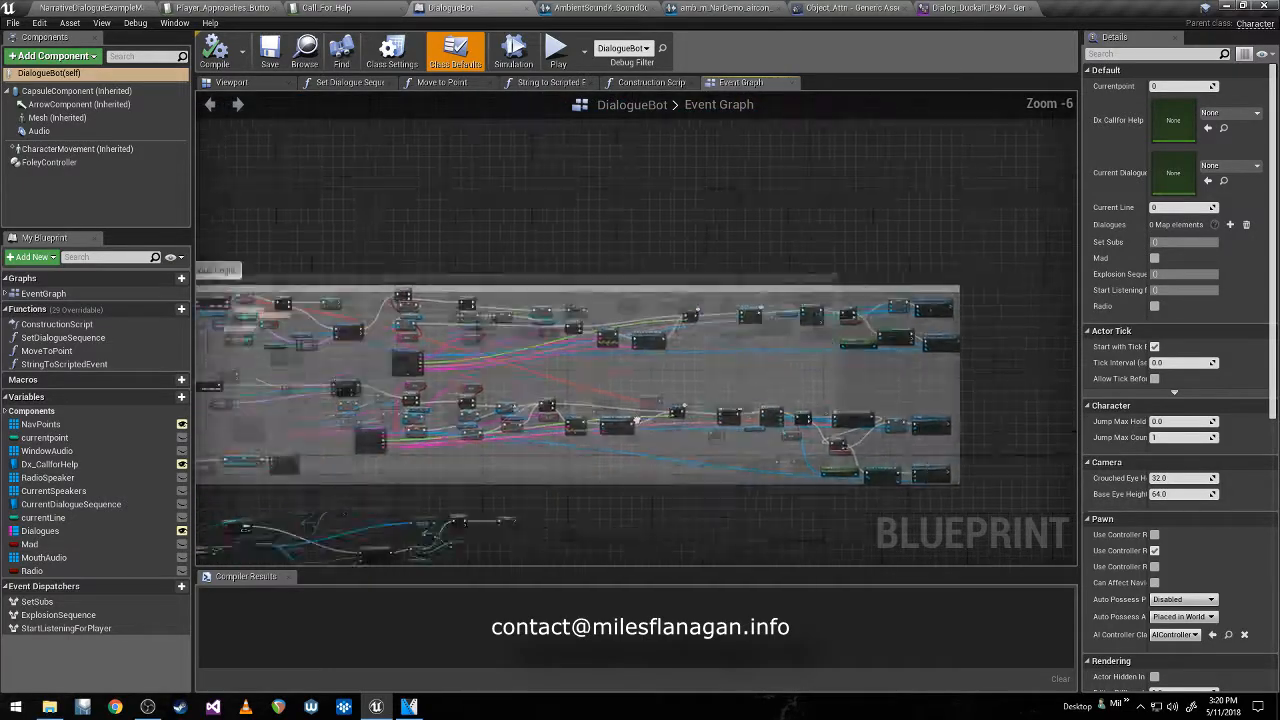
{"action": "right_click_drag", "start_coordinate": [212, 362], "coordinate": [442, 372]}
{"action": "scroll", "coordinate": [442, 372], "scroll_direction": "up", "scroll_amount": 3}
{"action": "right_click_drag", "start_coordinate": [300, 275], "coordinate": [499, 368]}
{"action": "right_click_drag", "start_coordinate": [732, 406], "coordinate": [423, 300]}
{"action": "scroll", "coordinate": [420, 298], "scroll_direction": "down", "scroll_amount": 2}
{"action": "right_click_drag", "start_coordinate": [960, 337], "coordinate": [591, 309]}
{"action": "scroll", "coordinate": [591, 309], "scroll_direction": "up", "scroll_amount": 2}
{"action": "right_click_drag", "start_coordinate": [797, 320], "coordinate": [713, 302]}
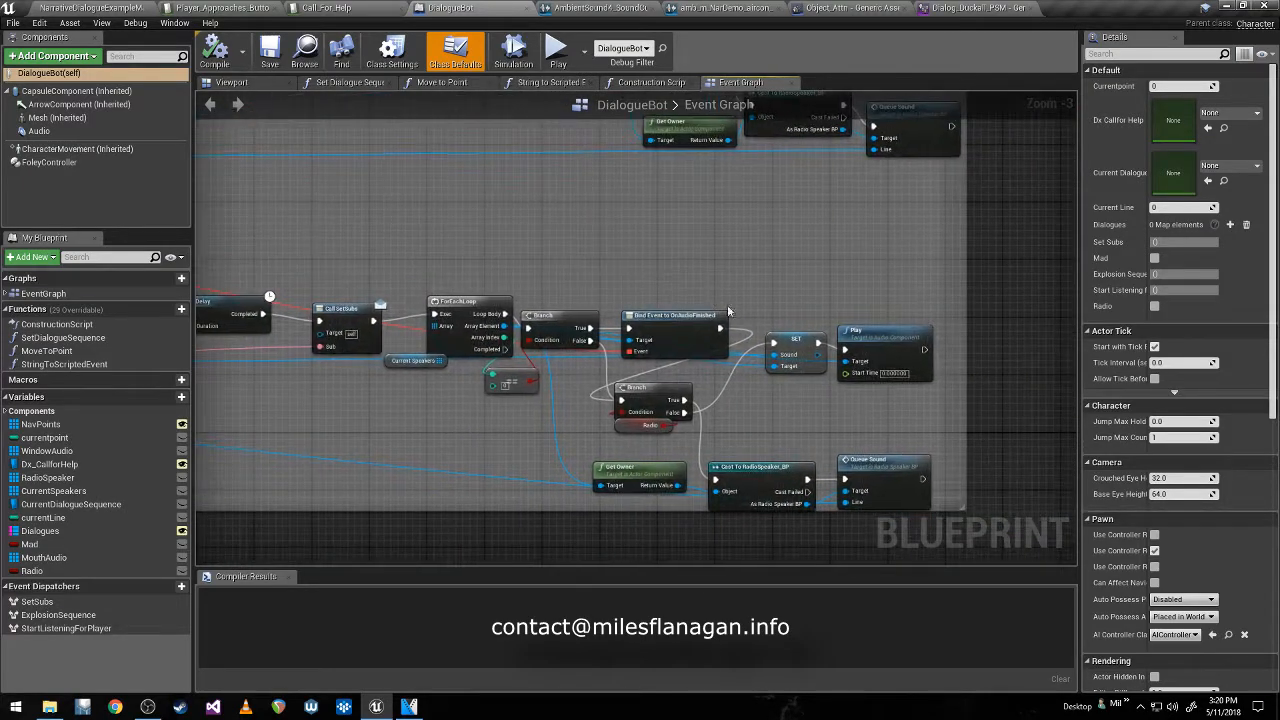
Trace the upper dialogue chain, which handles the continuing lines, through to its sound playback nodes.
{"action": "right_click_drag", "start_coordinate": [594, 258], "coordinate": [736, 325]}
{"action": "scroll", "coordinate": [588, 286], "scroll_direction": "down", "scroll_amount": 2}
{"action": "right_click_drag", "start_coordinate": [588, 286], "coordinate": [993, 350]}
{"action": "right_click_drag", "start_coordinate": [560, 370], "coordinate": [587, 398]}
{"action": "scroll", "coordinate": [580, 385], "scroll_direction": "up", "scroll_amount": 2}
{"action": "right_click_drag", "start_coordinate": [342, 241], "coordinate": [368, 327]}
{"action": "right_click_drag", "start_coordinate": [724, 391], "coordinate": [380, 305]}
{"action": "scroll", "coordinate": [740, 320], "scroll_direction": "down", "scroll_amount": 1}
{"action": "right_click_drag", "start_coordinate": [760, 322], "coordinate": [455, 335]}
{"action": "right_click_drag", "start_coordinate": [760, 345], "coordinate": [573, 394]}
{"action": "scroll", "coordinate": [519, 380], "scroll_direction": "down", "scroll_amount": 1}
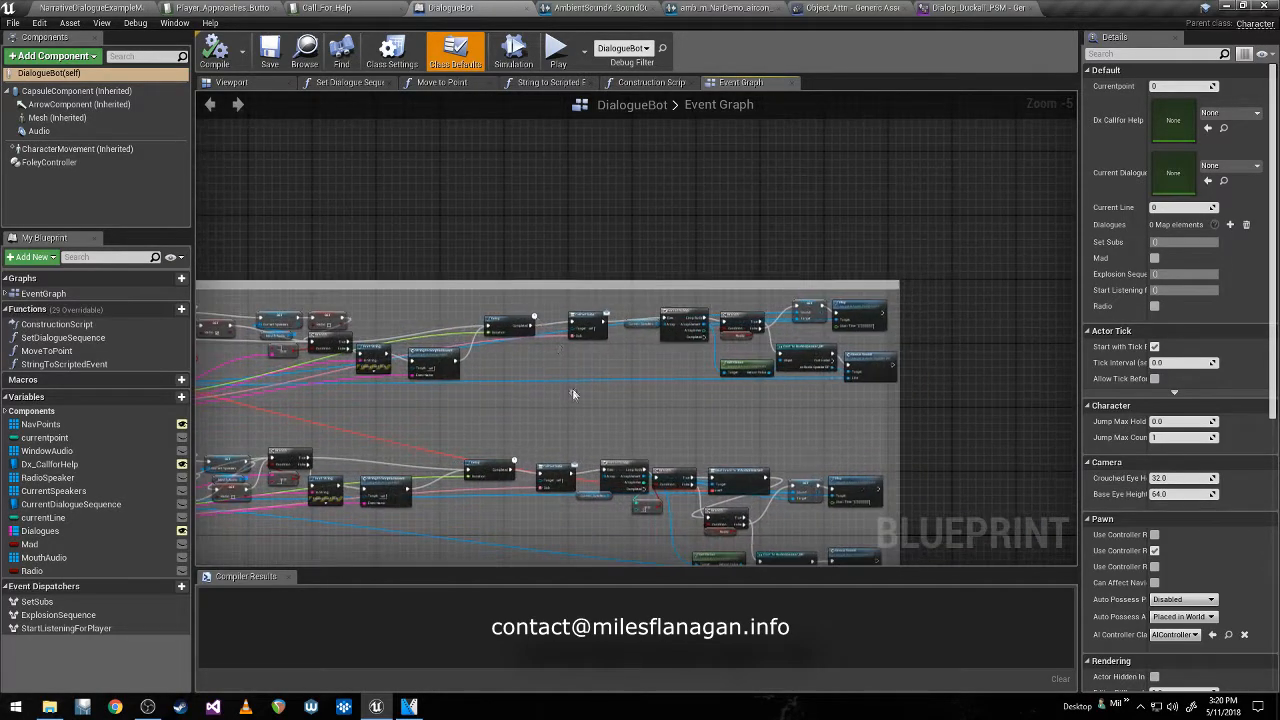
Inspect the RadioSpeaker_BP2 actor in the level and open its RadioSpeaker_BP blueprint to examine the QueueSound event.
{"action": "left_click", "coordinate": [356, 8]}
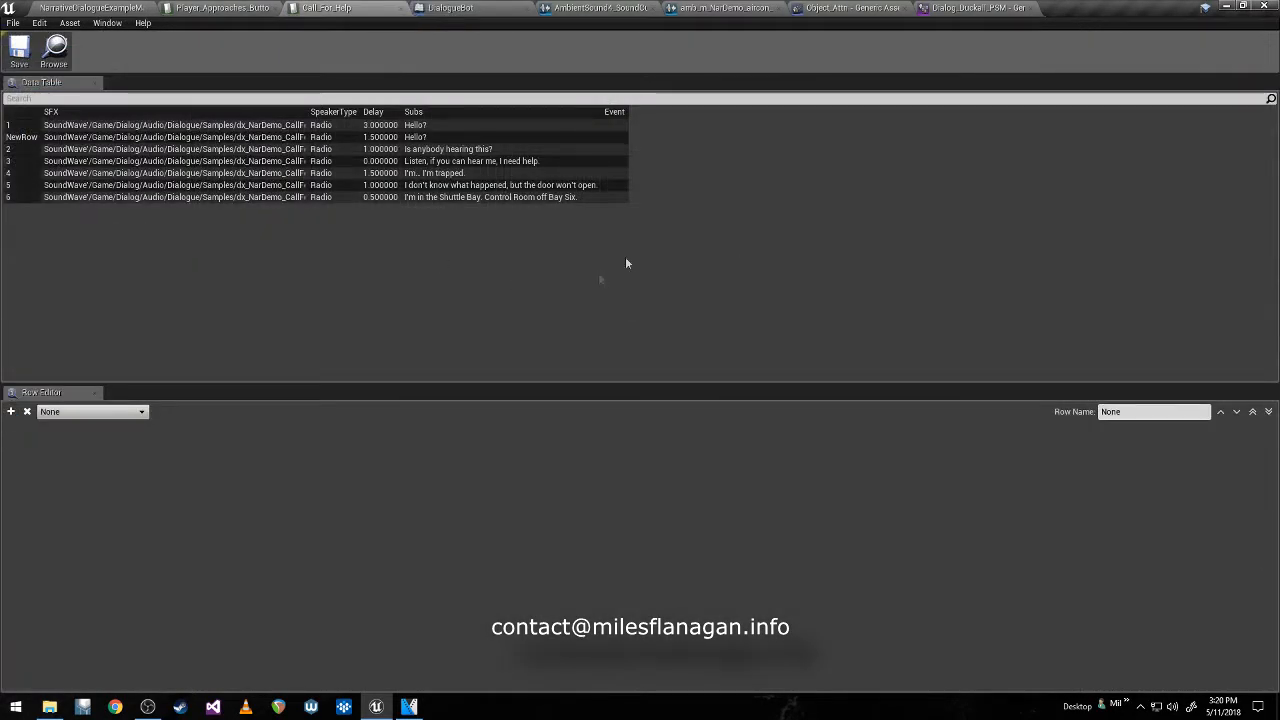
{"action": "left_click", "coordinate": [74, 7]}
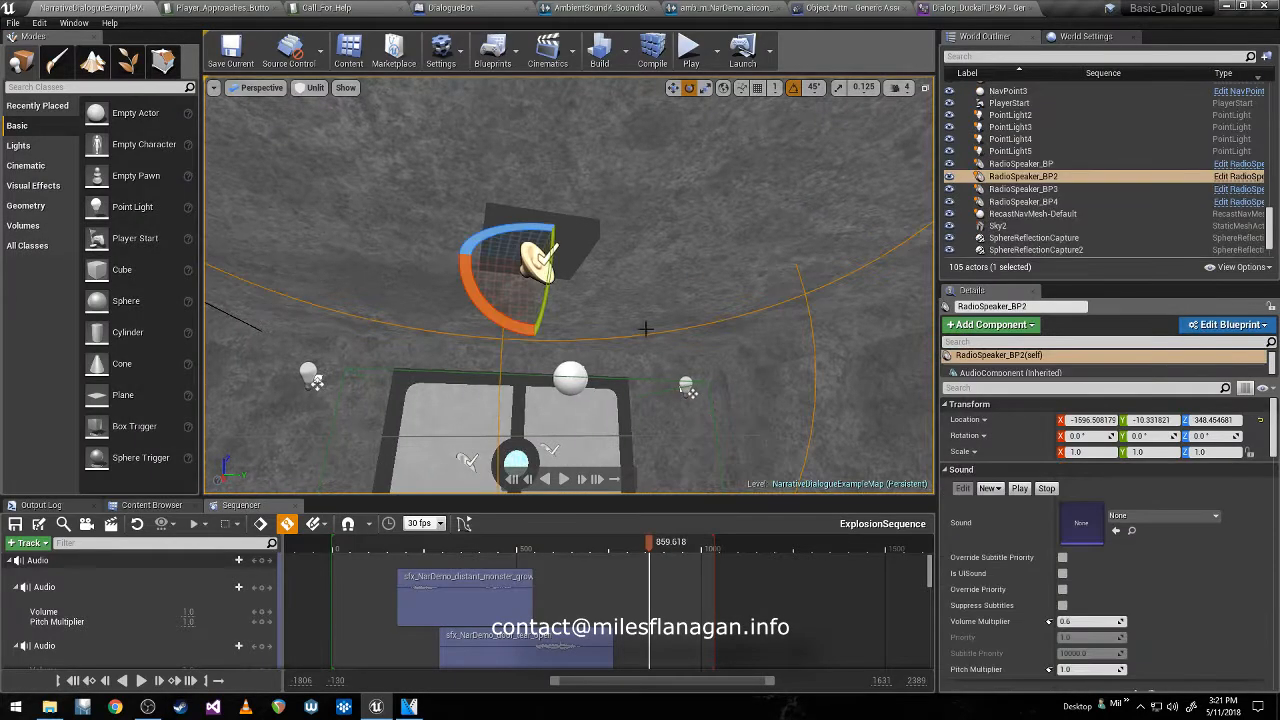
{"action": "right_click_drag", "start_coordinate": [880, 195], "coordinate": [875, 285]}
{"action": "right_click_drag", "start_coordinate": [696, 355], "coordinate": [698, 310]}
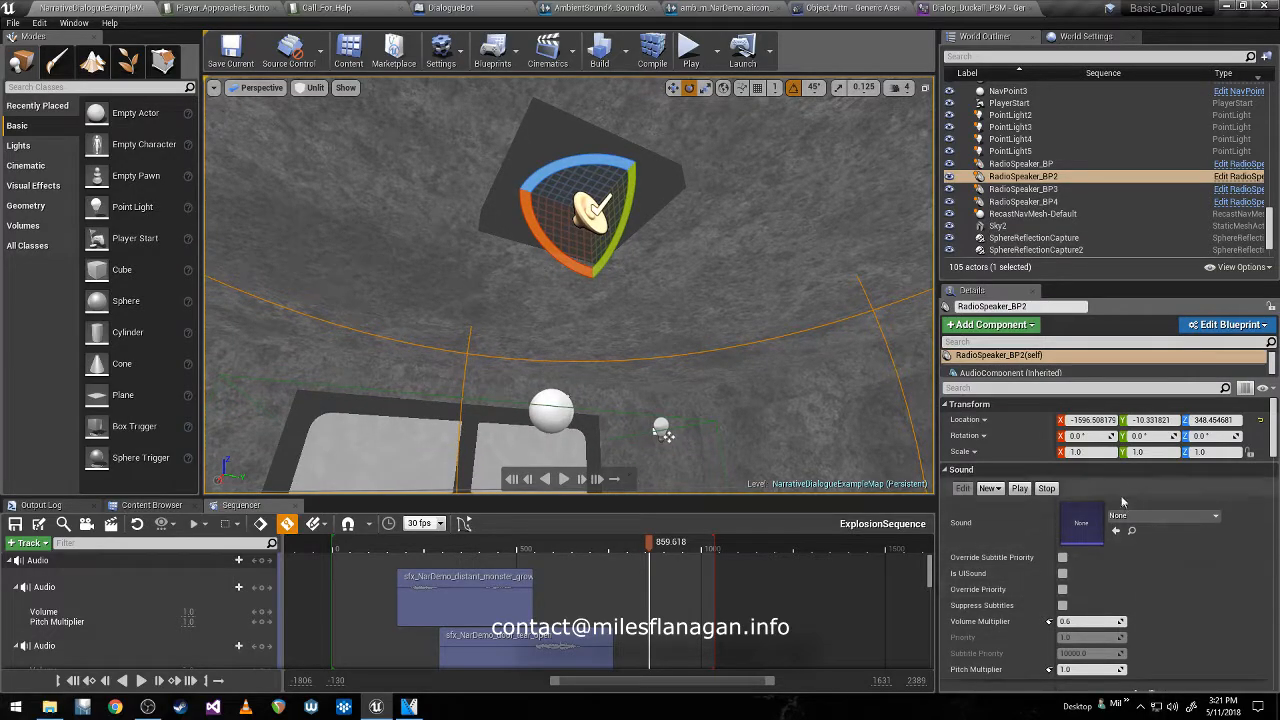
{"action": "left_click", "coordinate": [1250, 177]}
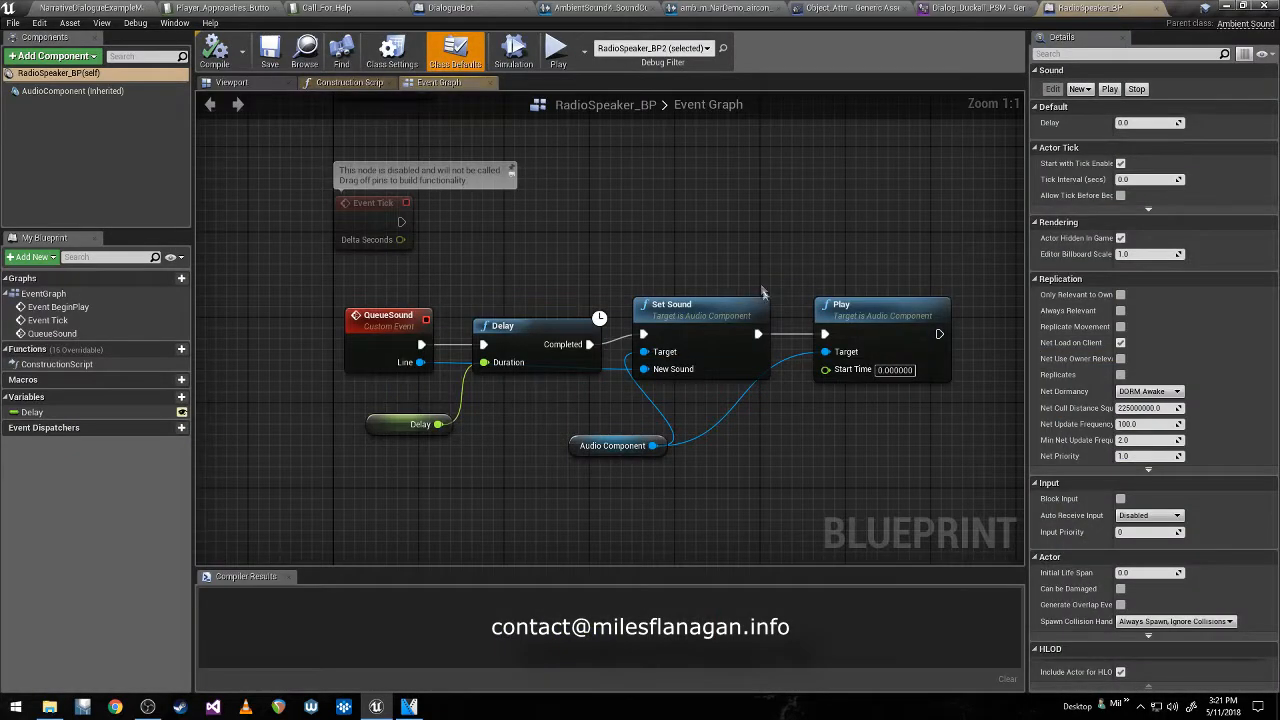
{"action": "right_click_drag", "start_coordinate": [660, 440], "coordinate": [615, 431]}
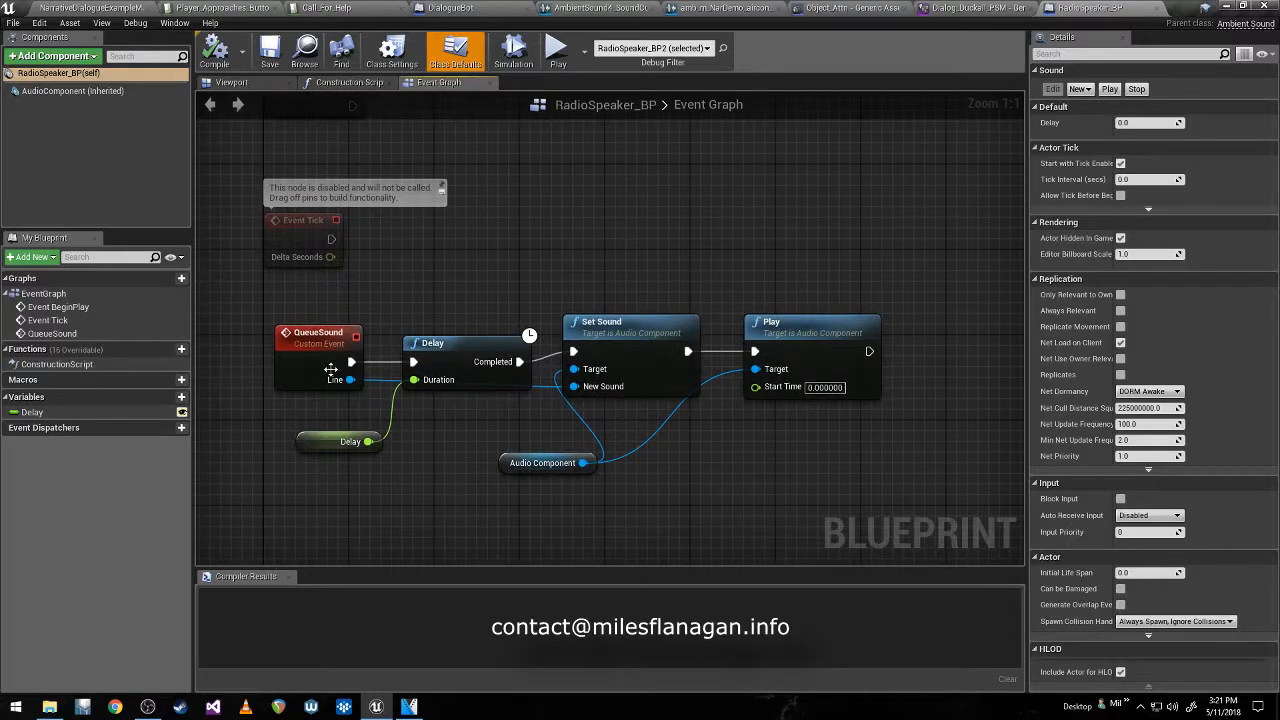
Return to the level map and inspect the selected RadioSpeaker_BP actor, its attenuation and delay settings, and its surroundings in the room.
{"action": "right_click_drag", "start_coordinate": [719, 467], "coordinate": [702, 457]}
{"action": "left_click", "coordinate": [90, 6]}
{"action": "right_click_drag", "start_coordinate": [480, 260], "coordinate": [466, 276]}
{"action": "right_click_drag", "start_coordinate": [668, 421], "coordinate": [688, 444]}
{"action": "left_click", "coordinate": [725, 461]}
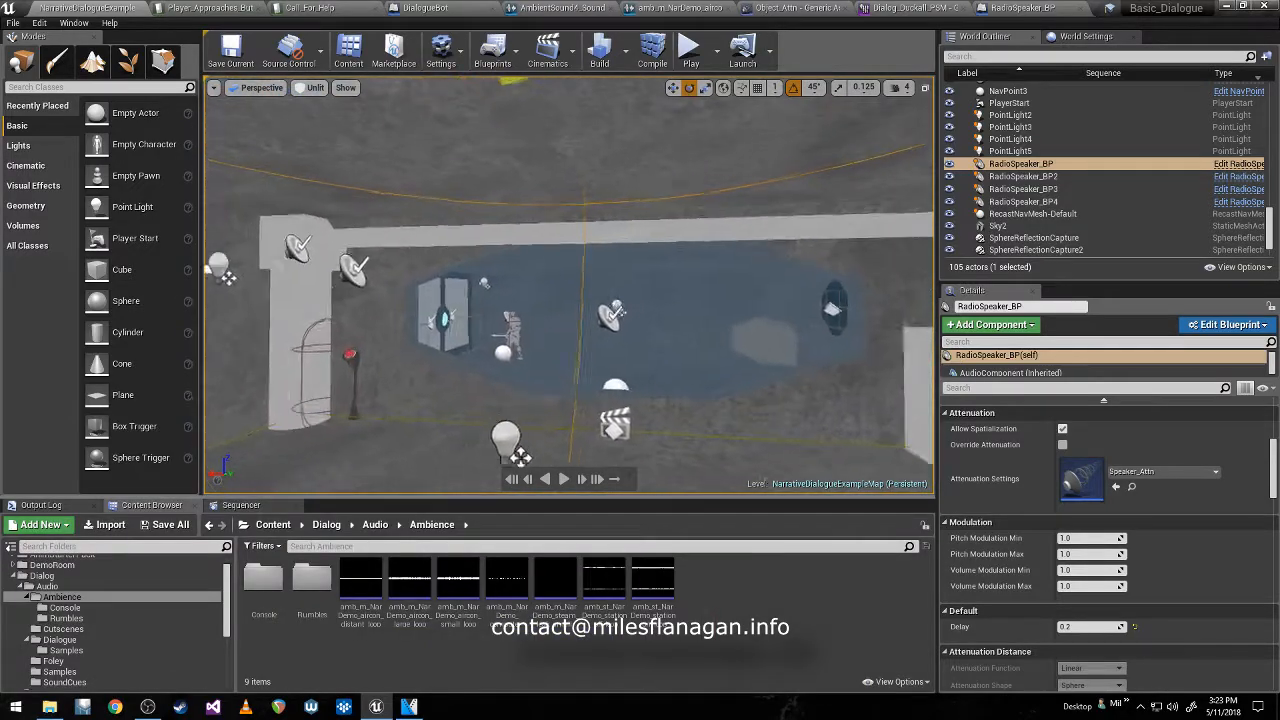
{"action": "right_click_drag", "start_coordinate": [569, 285], "coordinate": [595, 288]}
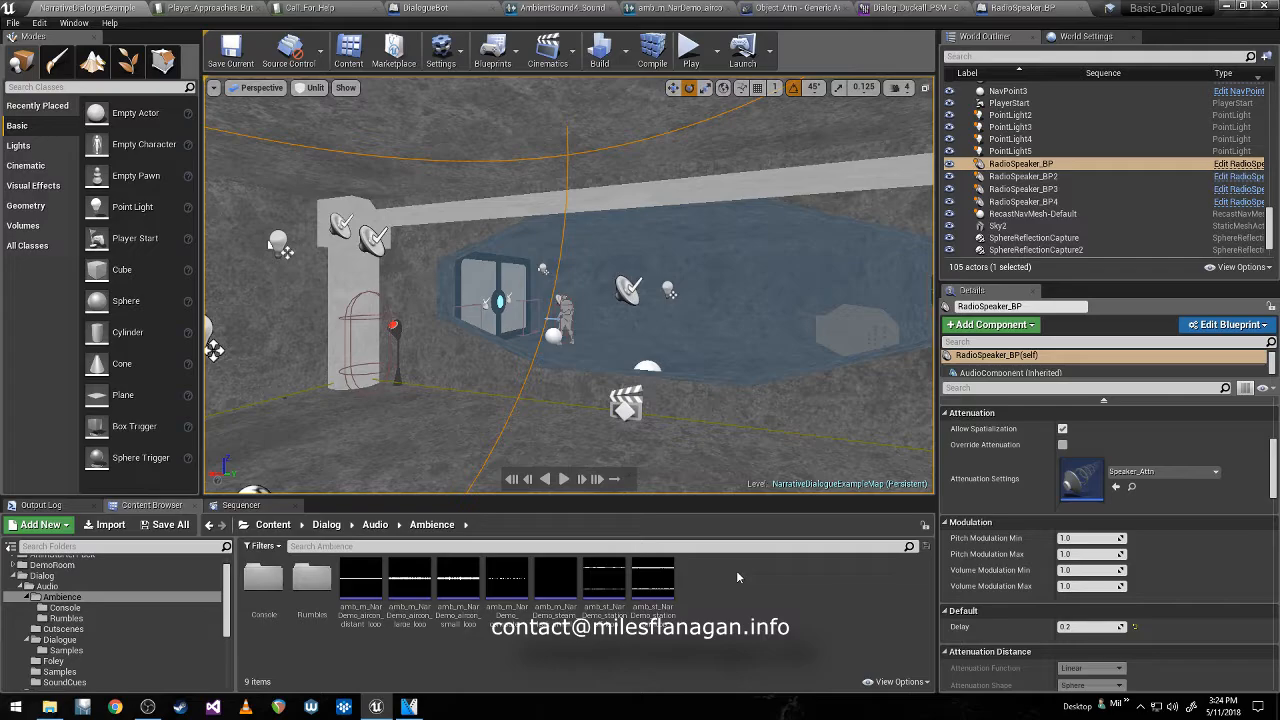
{"action": "mouse_move", "coordinate": [588, 370]}
{"action": "right_mouse_down"}
{"action": "mouse_move", "coordinate": [555, 362]}
{"action": "mouse_move", "coordinate": [585, 370]}
{"action": "right_mouse_up"}
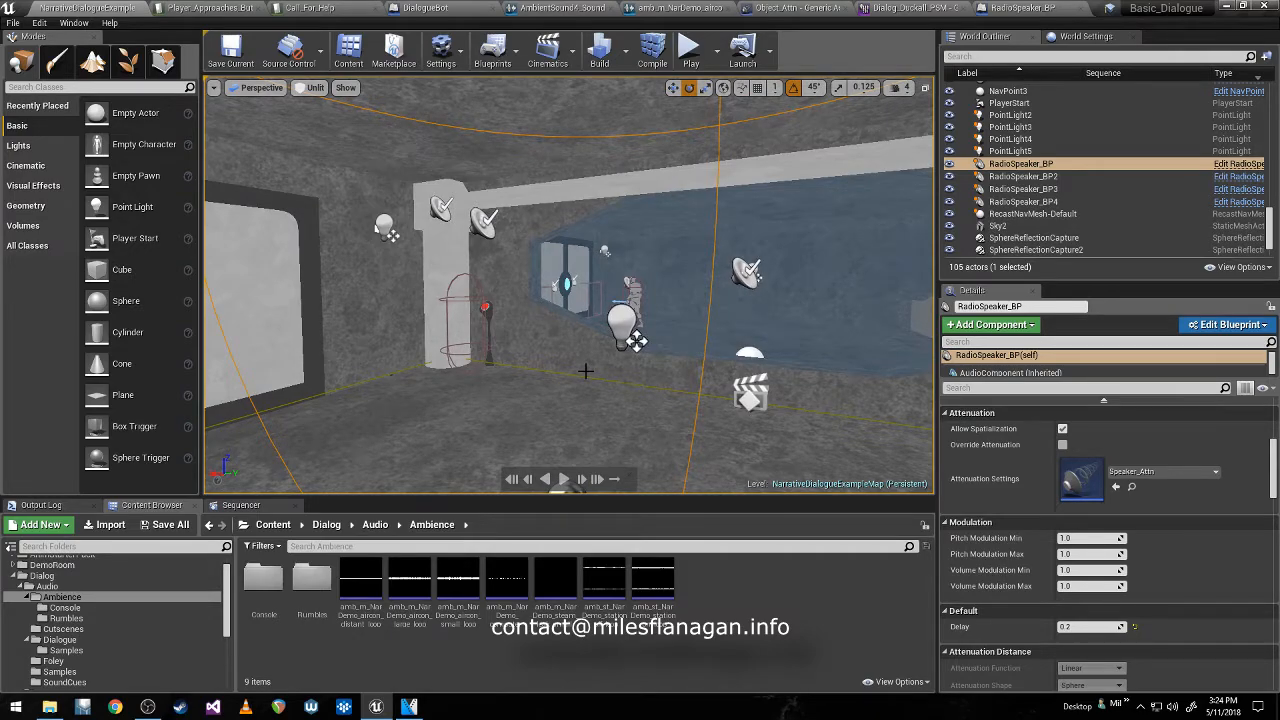
Move across the room to the white block and select its lower emitter, AmbientSound3.
{"action": "right_click_drag", "start_coordinate": [585, 370], "coordinate": [546, 356]}
{"action": "left_click", "coordinate": [531, 294]}
{"action": "mouse_move", "coordinate": [531, 294]}
{"action": "right_mouse_down"}
{"action": "mouse_move", "coordinate": [550, 289]}
{"action": "mouse_move", "coordinate": [528, 288]}
{"action": "right_mouse_up"}
{"action": "left_click", "coordinate": [651, 258]}
{"action": "mouse_move", "coordinate": [651, 258]}
{"action": "right_mouse_down"}
{"action": "mouse_move", "coordinate": [672, 262]}
{"action": "mouse_move", "coordinate": [656, 281]}
{"action": "right_mouse_up"}
{"action": "left_click", "coordinate": [557, 306]}
{"action": "mouse_move", "coordinate": [557, 306]}
{"action": "right_mouse_down"}
{"action": "mouse_move", "coordinate": [540, 304]}
{"action": "mouse_move", "coordinate": [554, 301]}
{"action": "right_mouse_up"}
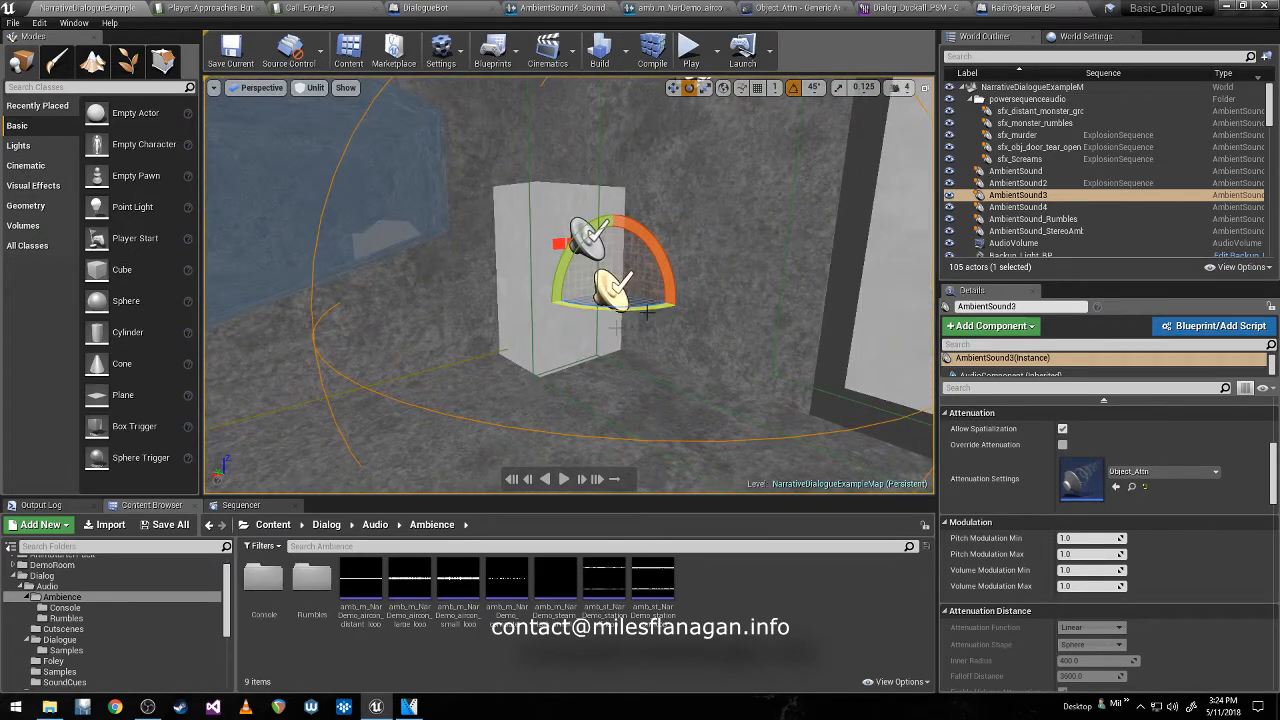
Select the AmbientSound4 emitter, review its details, and stop playback of its randomized console beep sound cue.
{"action": "left_click", "coordinate": [586, 236]}
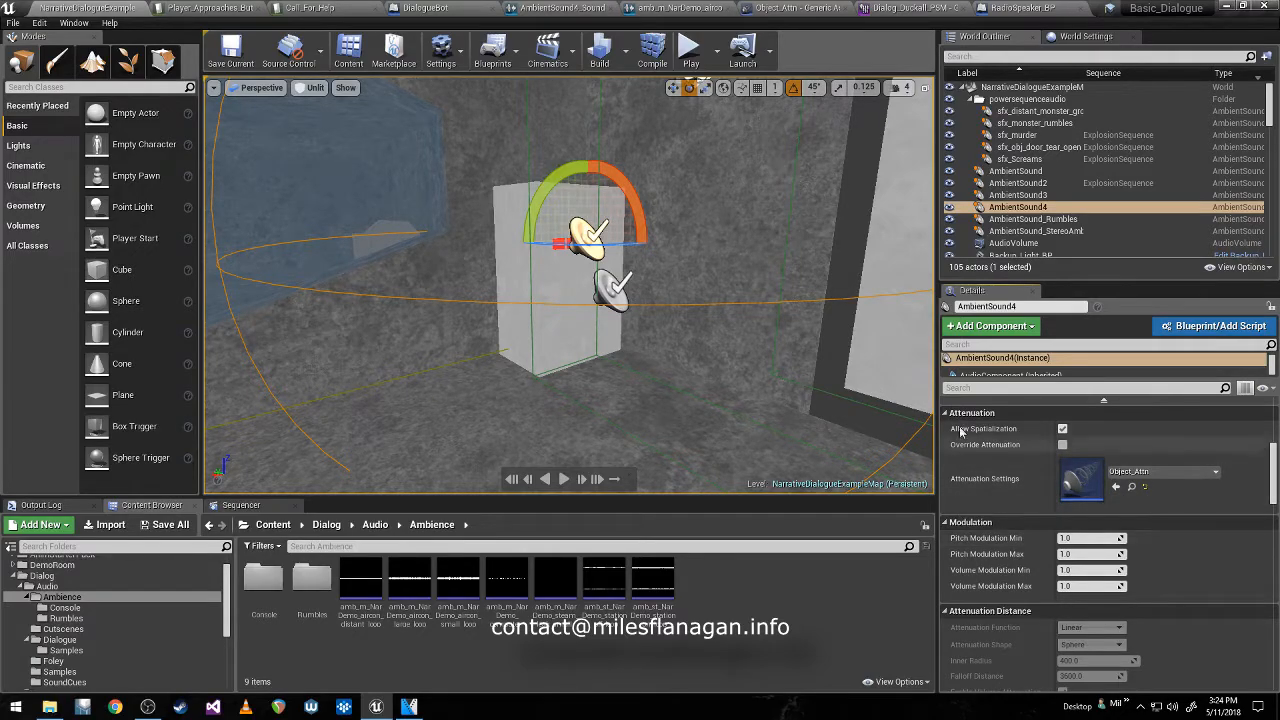
{"action": "scroll", "coordinate": [1040, 505], "scroll_direction": "up", "scroll_amount": 5}
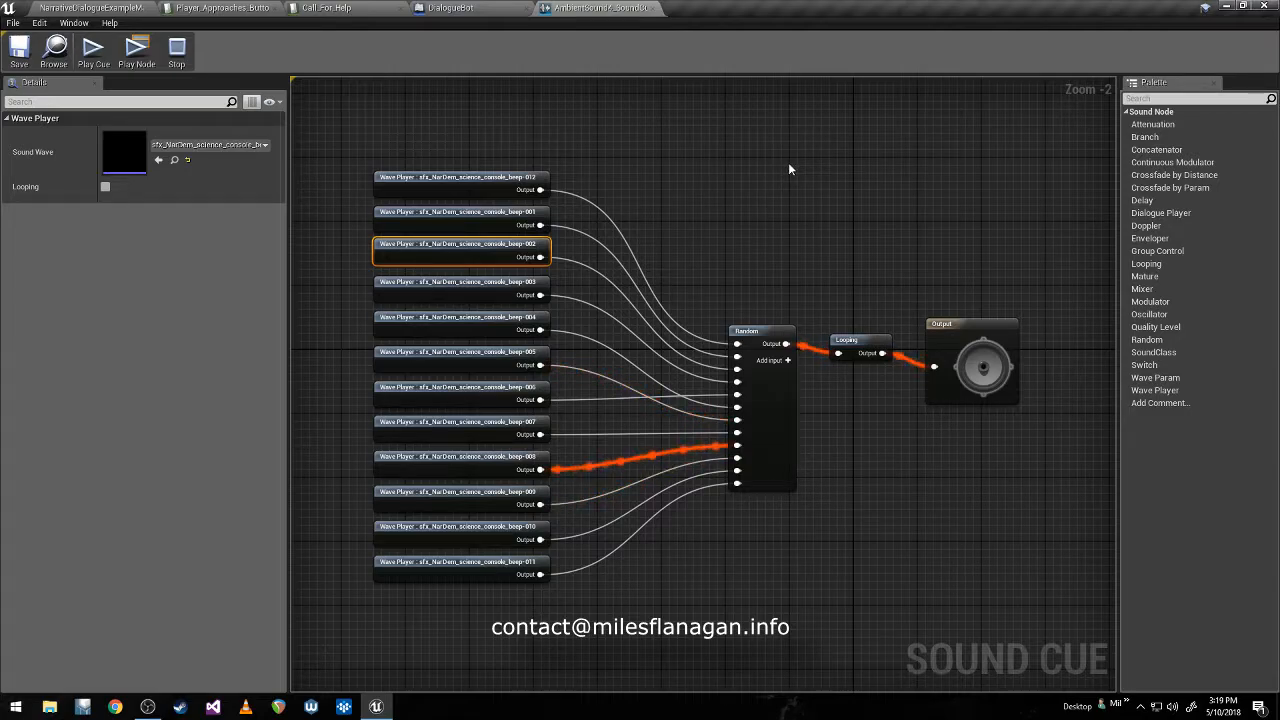
{"action": "left_click", "coordinate": [176, 46]}
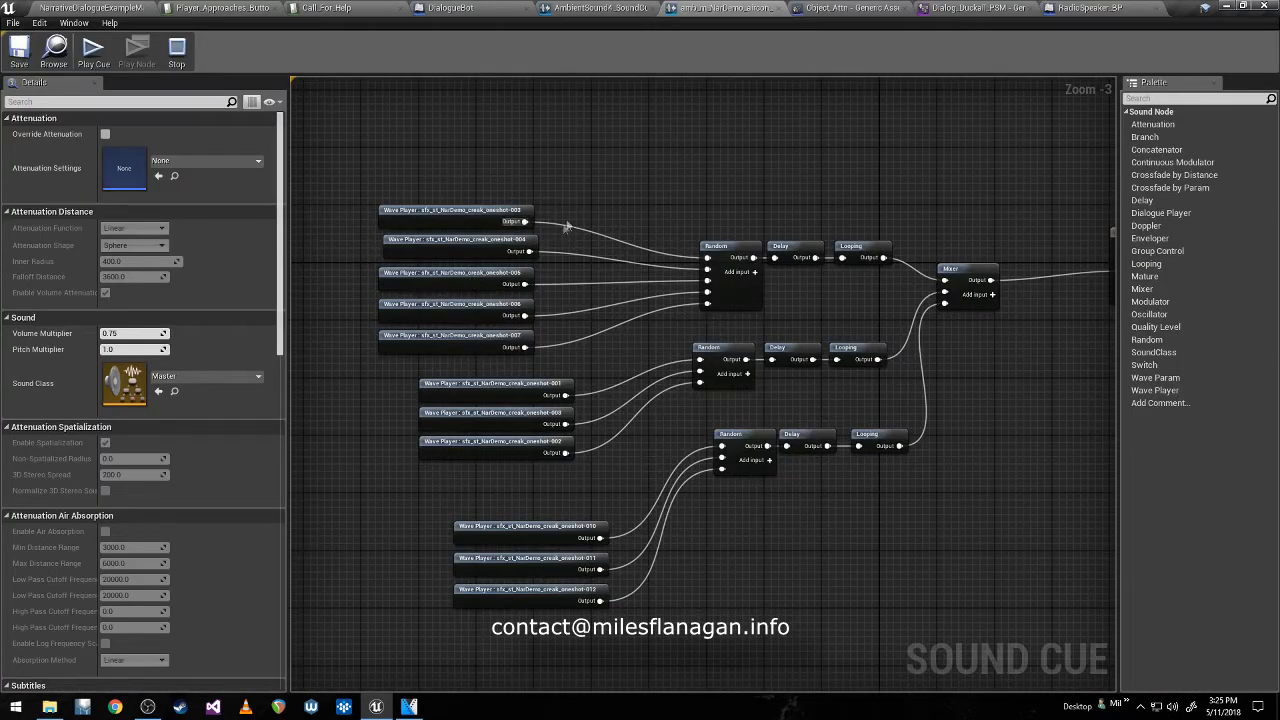
Examine the Delay node settings on the three randomized creak branches of the NarDemo aircon sound cue.
{"action": "right_click_drag", "start_coordinate": [616, 181], "coordinate": [597, 163]}
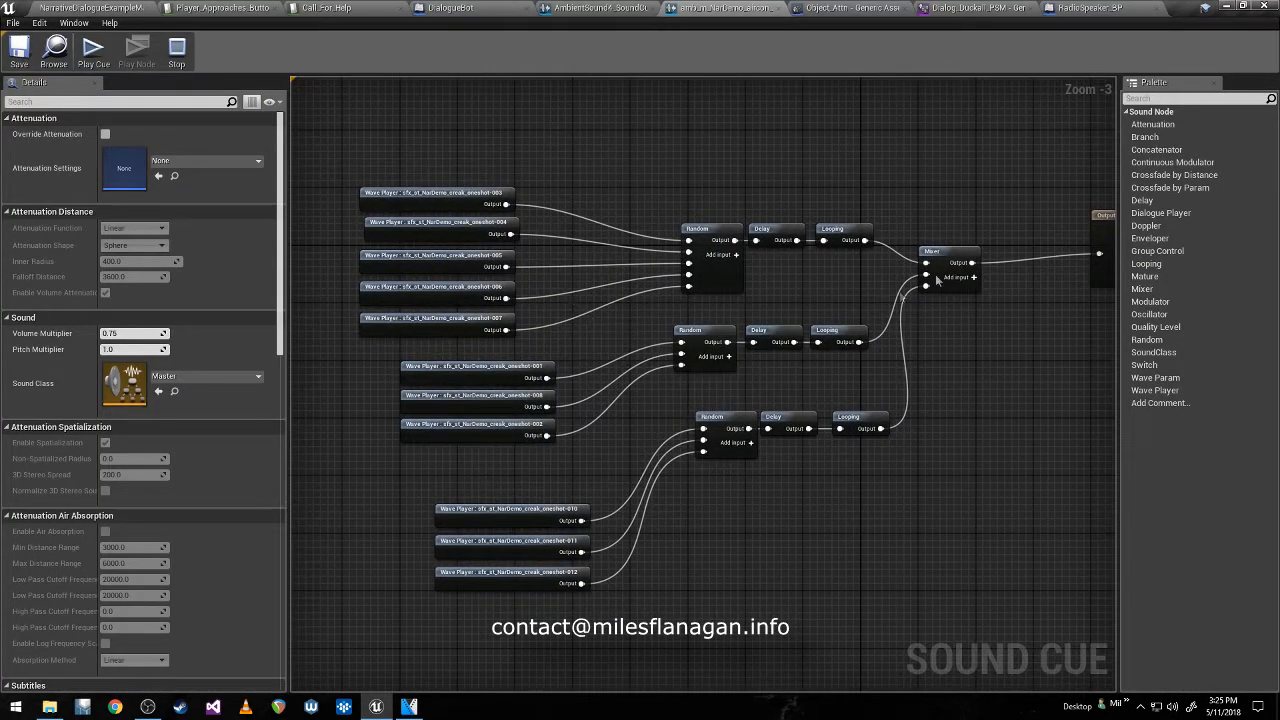
{"action": "scroll", "coordinate": [737, 197], "scroll_direction": "up", "scroll_amount": 1}
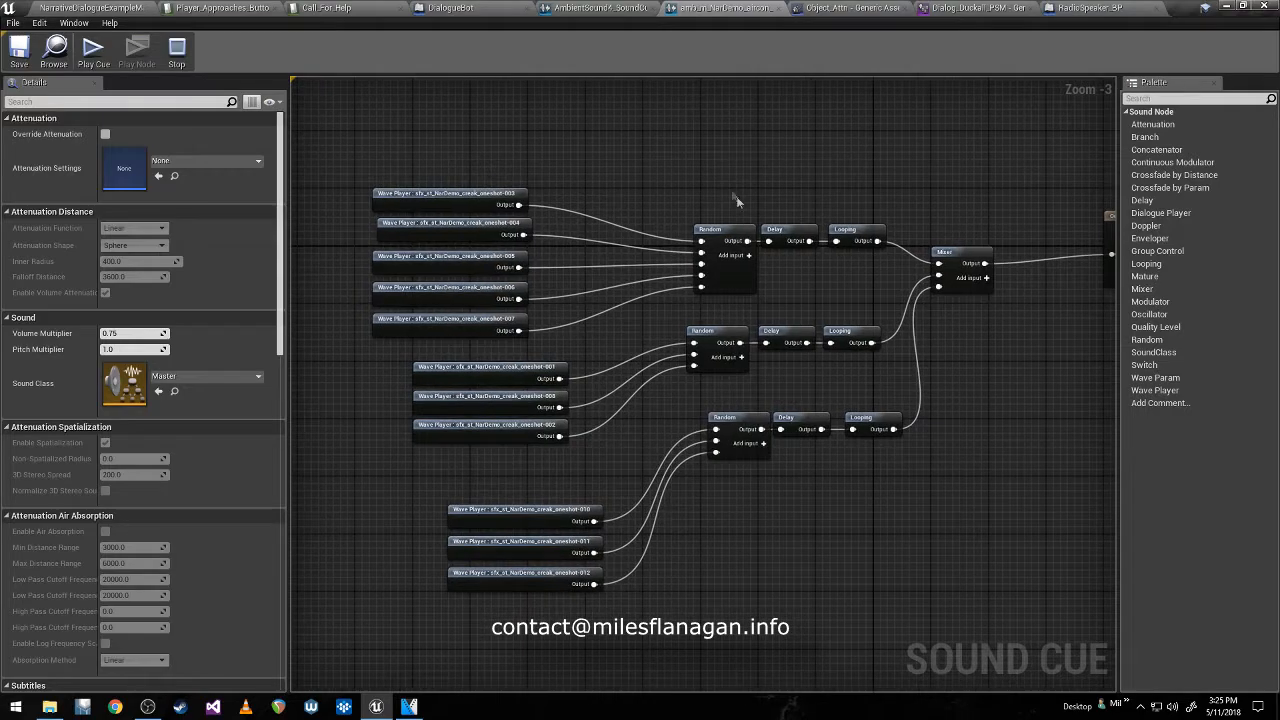
{"action": "left_click", "coordinate": [802, 234]}
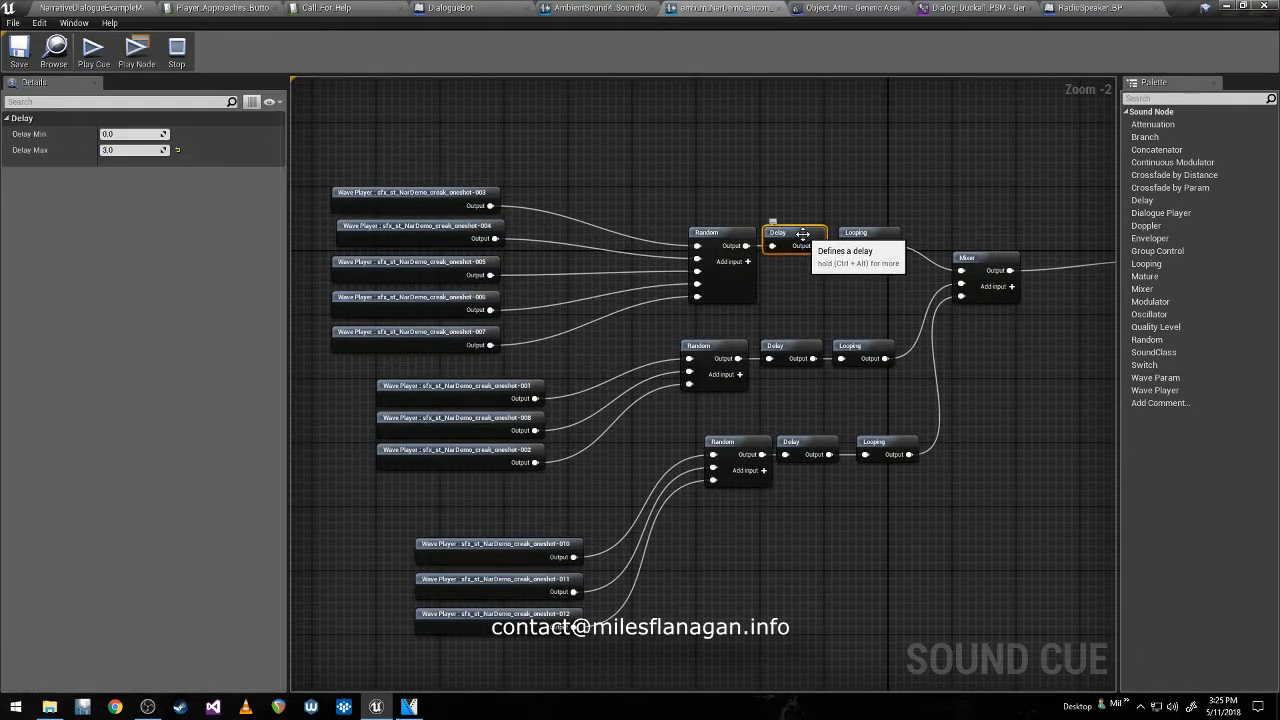
{"action": "left_click", "coordinate": [790, 350]}
{"action": "left_click", "coordinate": [800, 445]}
{"action": "left_click", "coordinate": [778, 404]}
Follow the creak branches from their wave players through the Mixer to the Output, and play the cue.
{"action": "right_click_drag", "start_coordinate": [567, 370], "coordinate": [663, 414]}
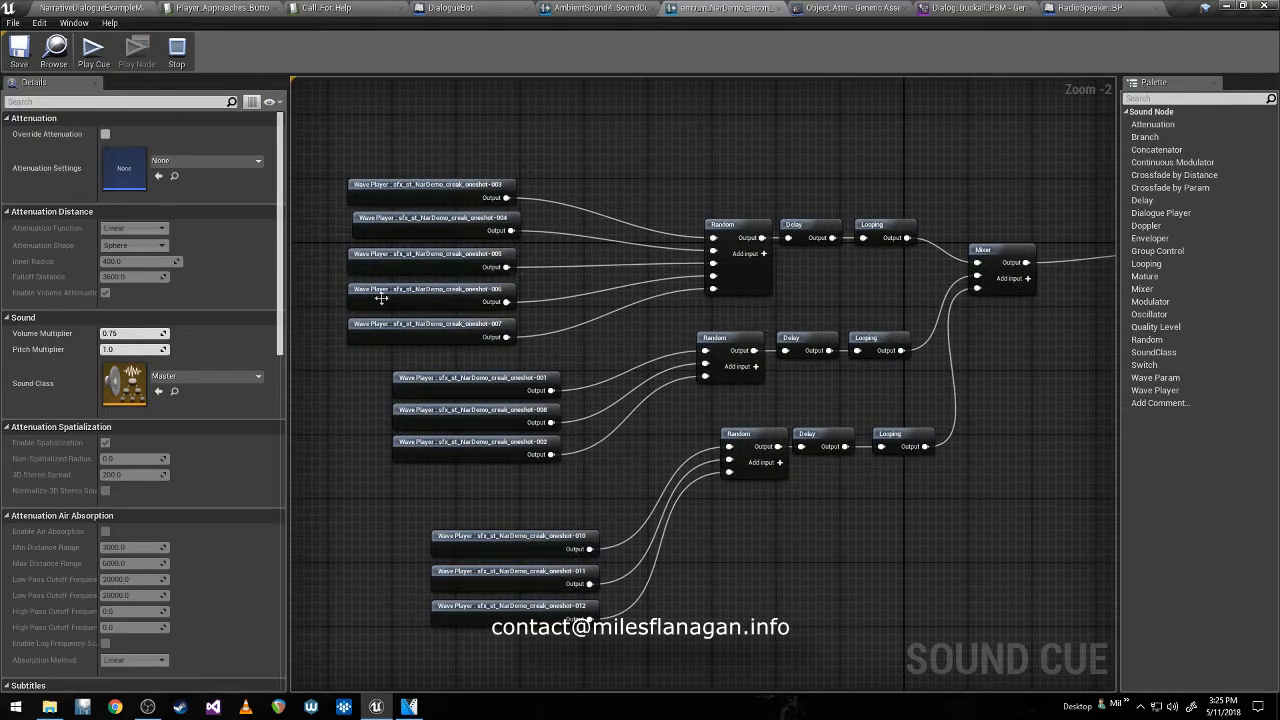
{"action": "right_click_drag", "start_coordinate": [632, 246], "coordinate": [630, 216]}
{"action": "right_click_drag", "start_coordinate": [1042, 281], "coordinate": [905, 307]}
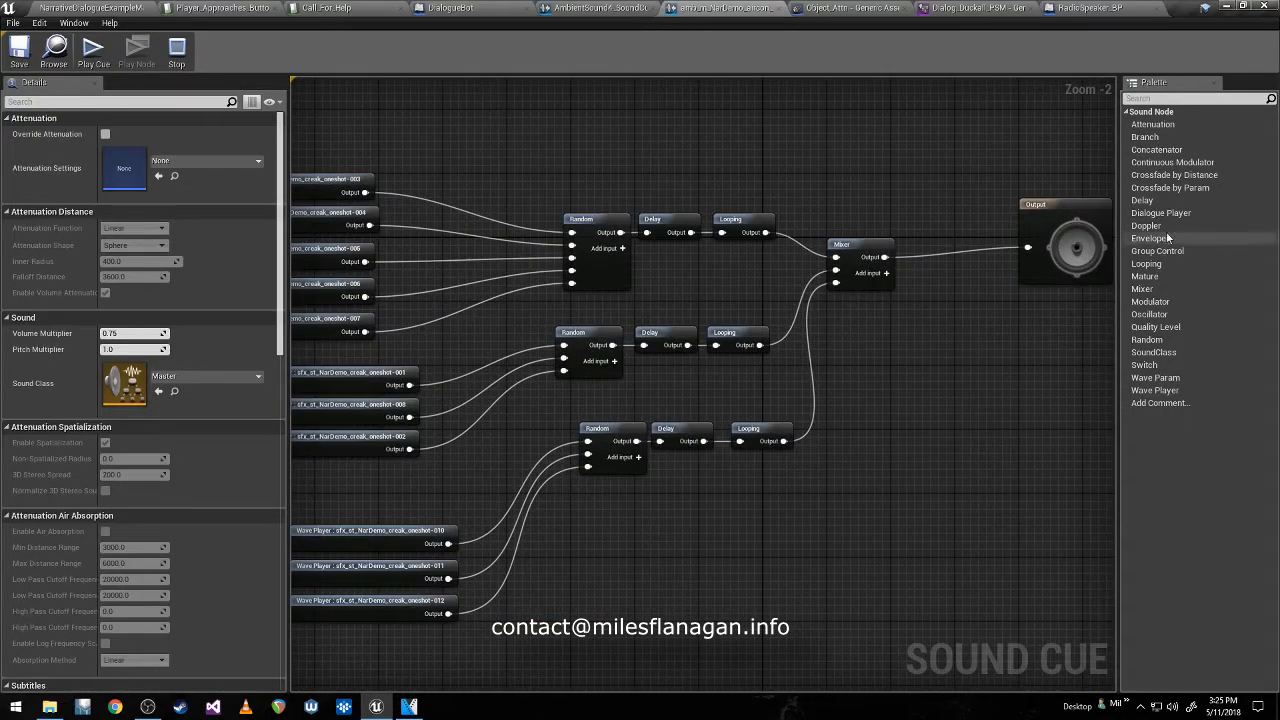
{"action": "right_click_drag", "start_coordinate": [867, 397], "coordinate": [972, 368]}
{"action": "left_click", "coordinate": [495, 420]}
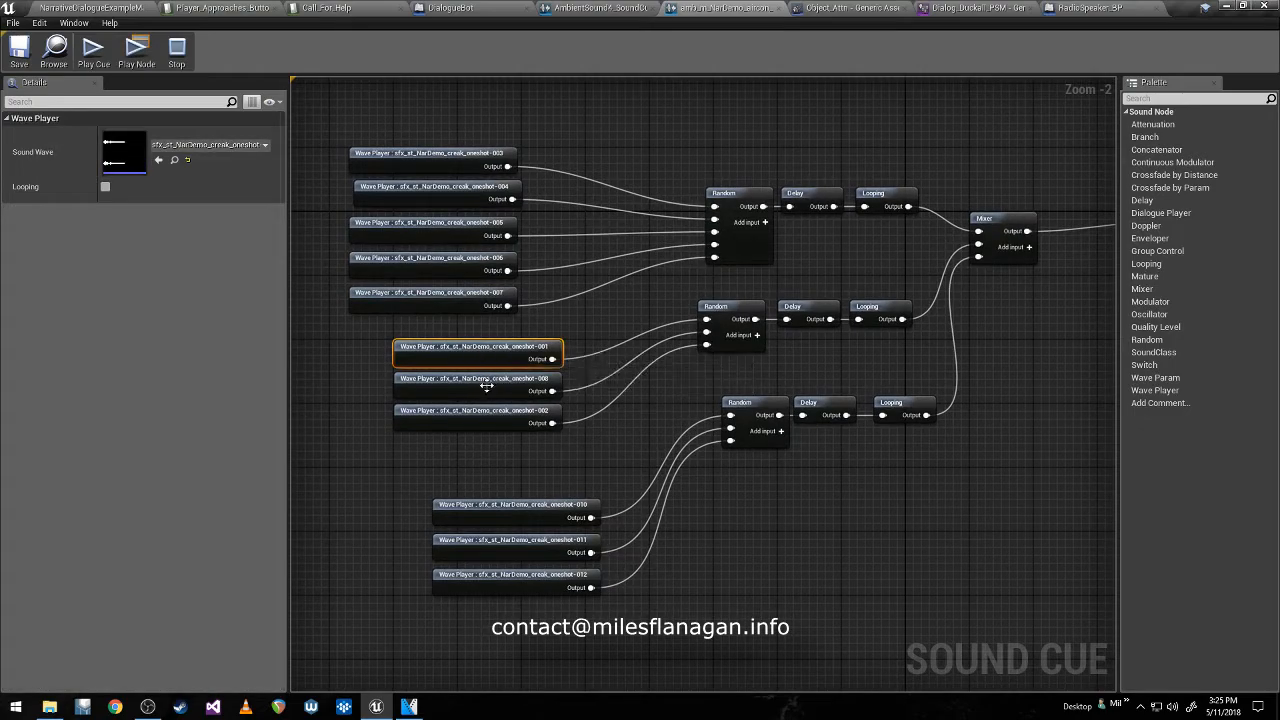
{"action": "left_click", "coordinate": [515, 445]}
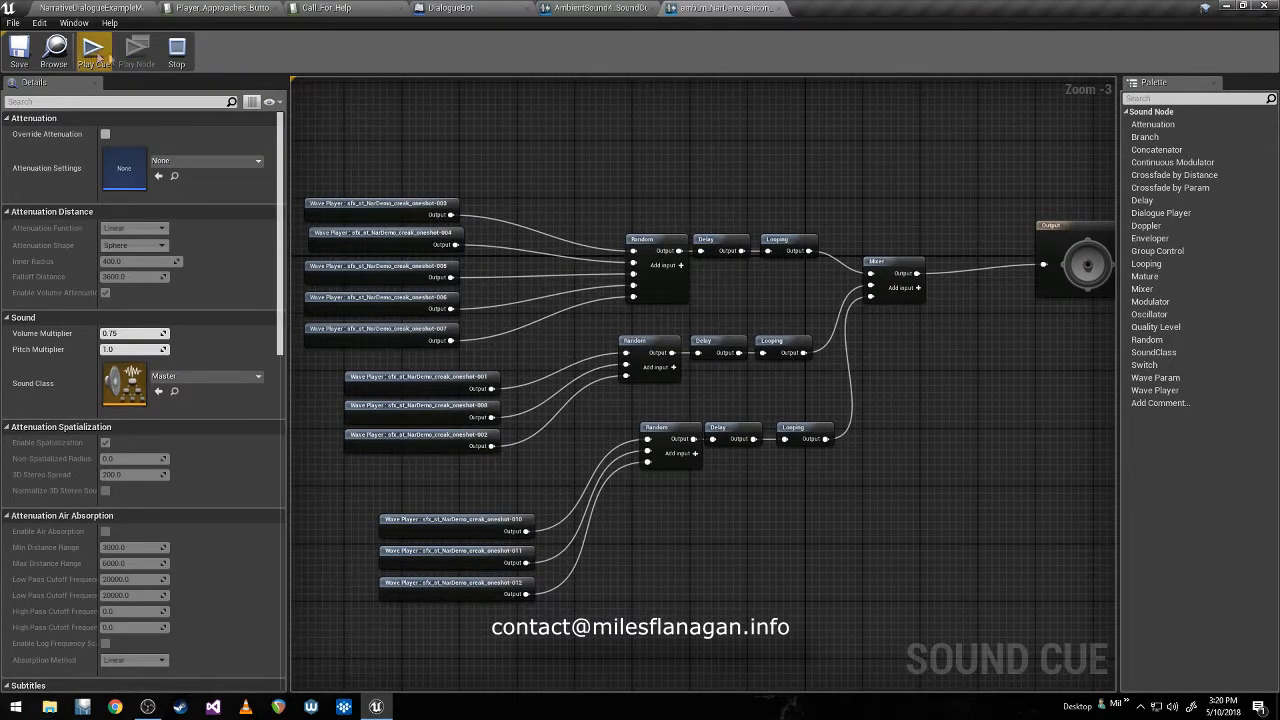
{"action": "left_click", "coordinate": [89, 54]}
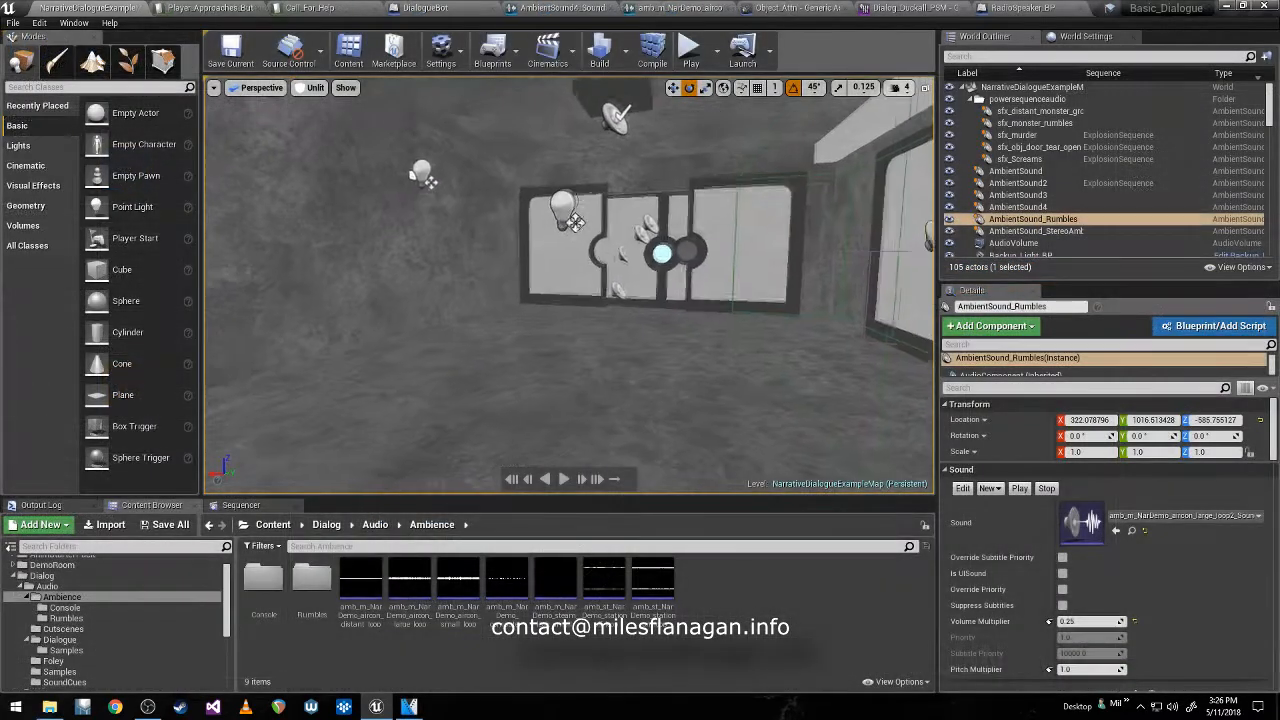
{"action": "right_click_drag", "start_coordinate": [642, 242], "coordinate": [650, 242]}
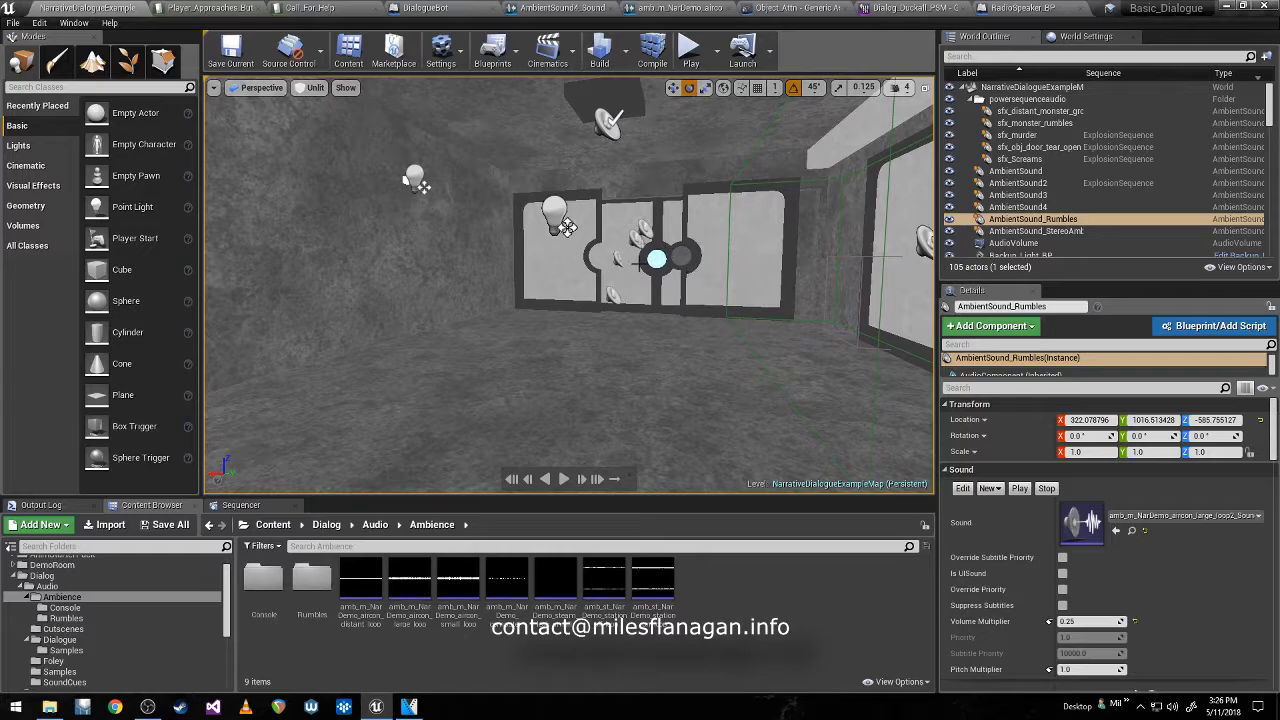
{"action": "right_click_drag", "start_coordinate": [661, 323], "coordinate": [568, 295]}
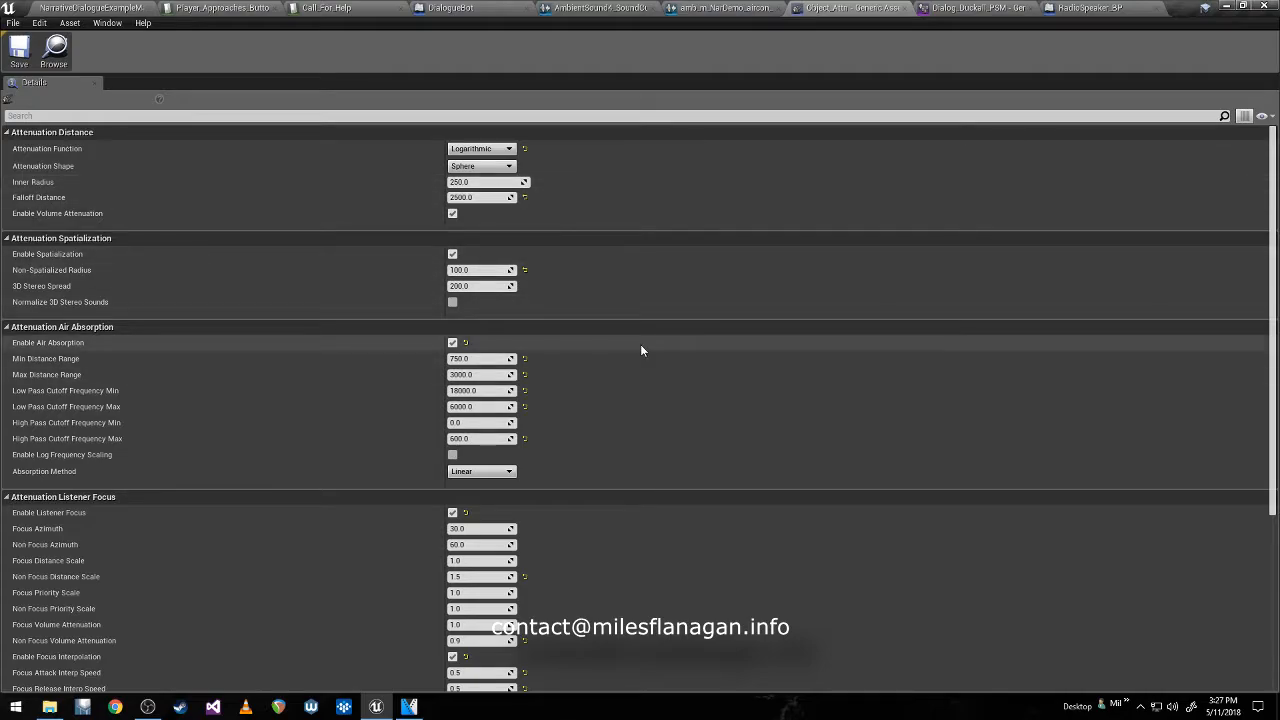
Review the Object_Attn attenuation settings, from spatialization and air absorption through listener focus to reverb send.
{"action": "scroll", "coordinate": [316, 399], "scroll_direction": "down", "scroll_amount": 2}
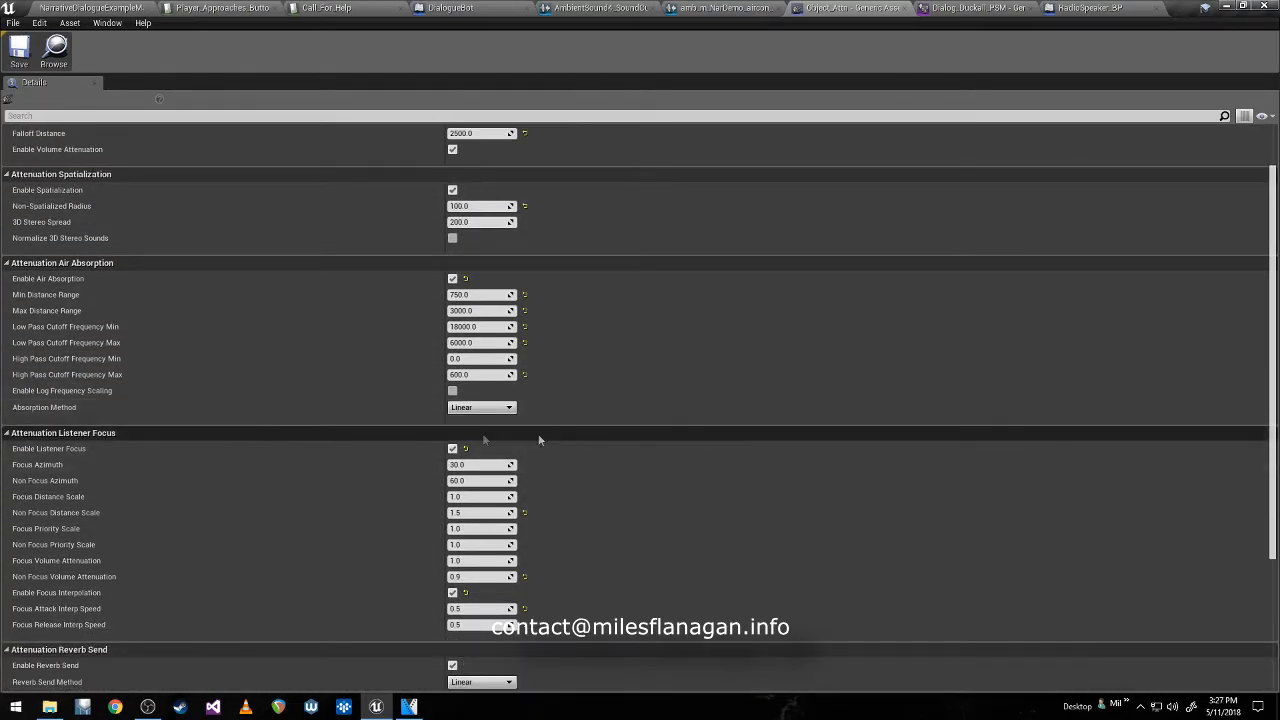
{"action": "scroll", "coordinate": [624, 460], "scroll_direction": "down", "scroll_amount": 1}
{"action": "scroll", "coordinate": [646, 456], "scroll_direction": "down", "scroll_amount": 1}
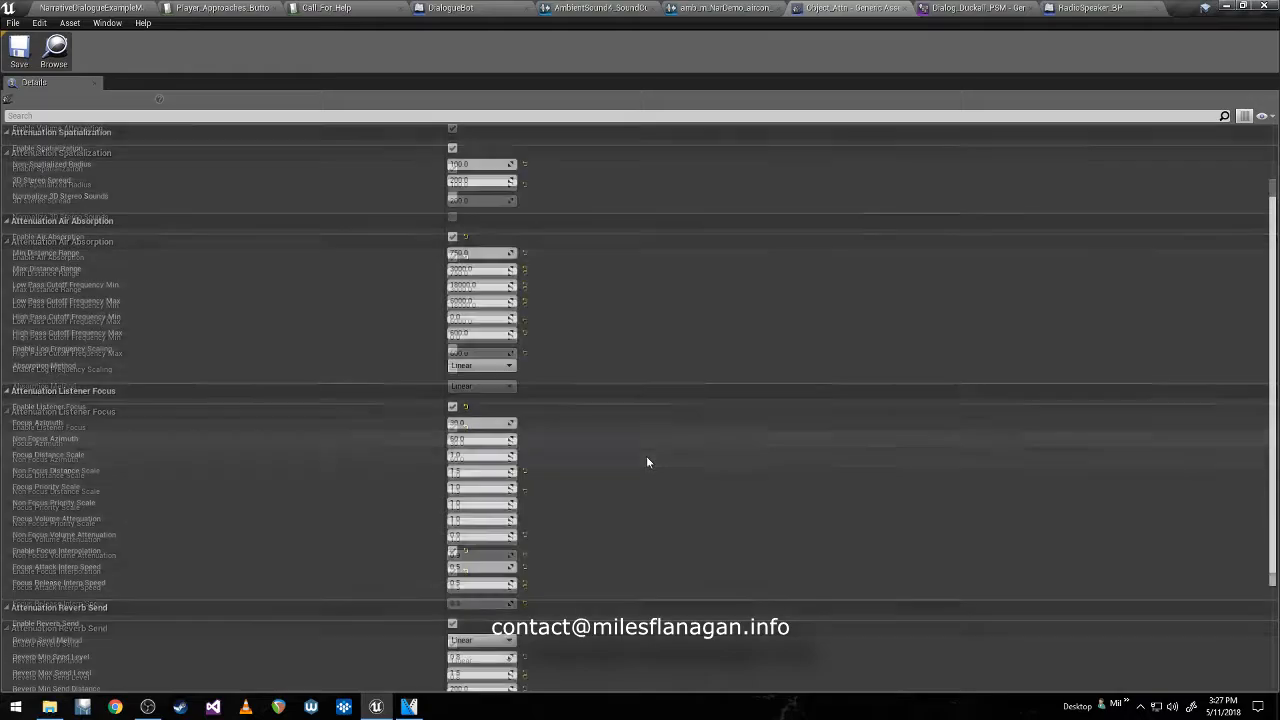
{"action": "scroll", "coordinate": [646, 460], "scroll_direction": "down", "scroll_amount": 1}
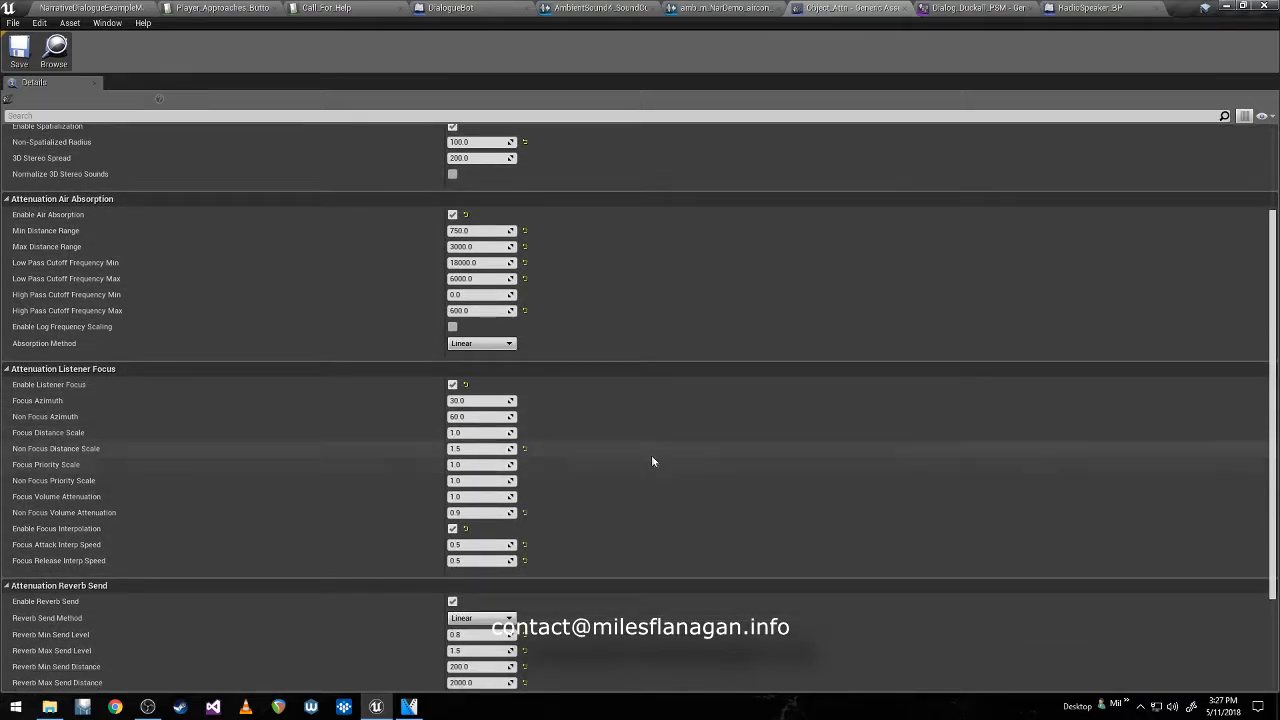
{"action": "scroll", "coordinate": [642, 455], "scroll_direction": "down", "scroll_amount": 1}
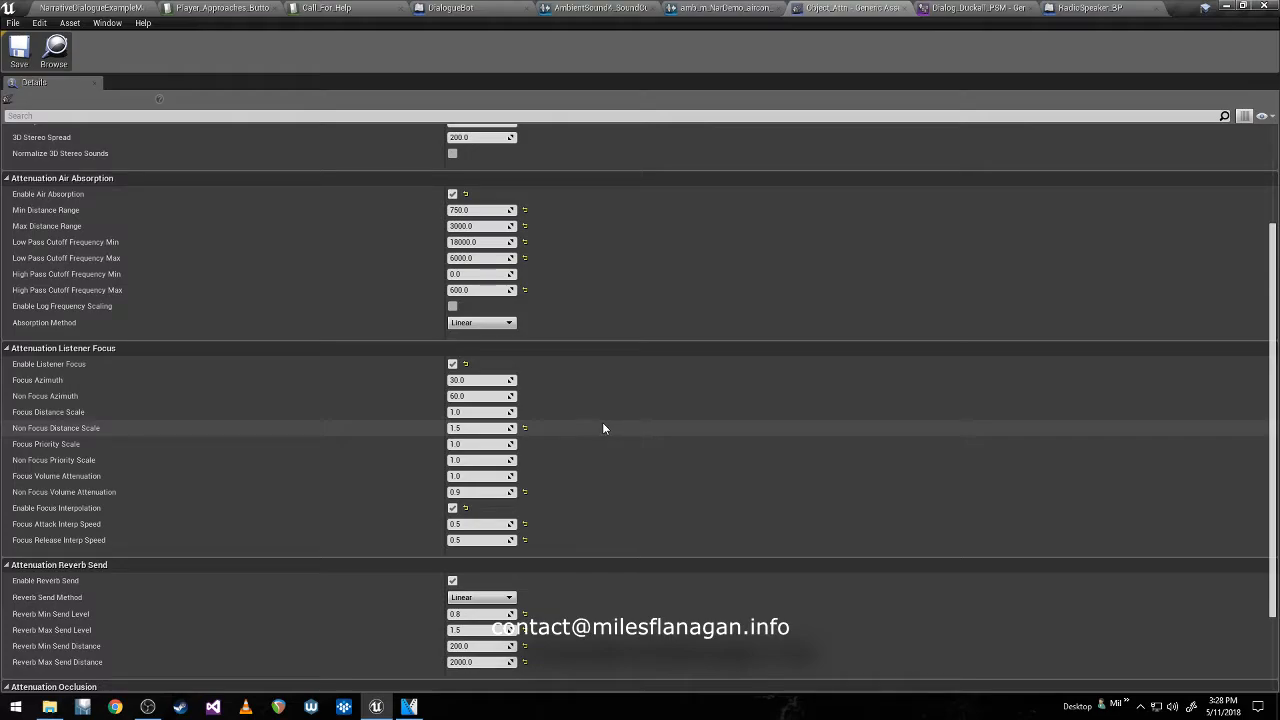
{"action": "scroll", "coordinate": [607, 426], "scroll_direction": "down", "scroll_amount": 3}
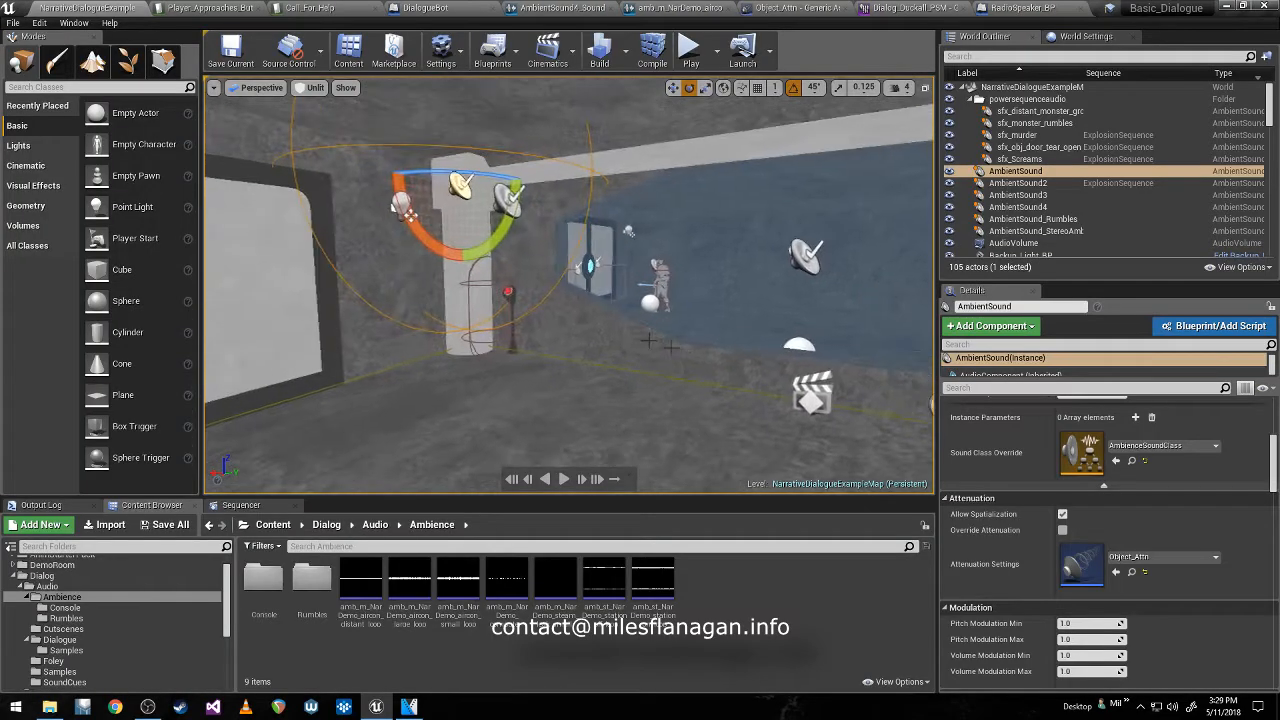
Select the AmbientSound4 emitter on the white block and survey the room's other ambient sound emitters and doors.
{"action": "mouse_move", "coordinate": [643, 297]}
{"action": "right_mouse_down"}
{"action": "mouse_move", "coordinate": [790, 290]}
{"action": "mouse_move", "coordinate": [670, 335]}
{"action": "mouse_move", "coordinate": [700, 325]}
{"action": "mouse_move", "coordinate": [643, 297]}
{"action": "mouse_move", "coordinate": [715, 308]}
{"action": "mouse_move", "coordinate": [644, 297]}
{"action": "right_mouse_up"}
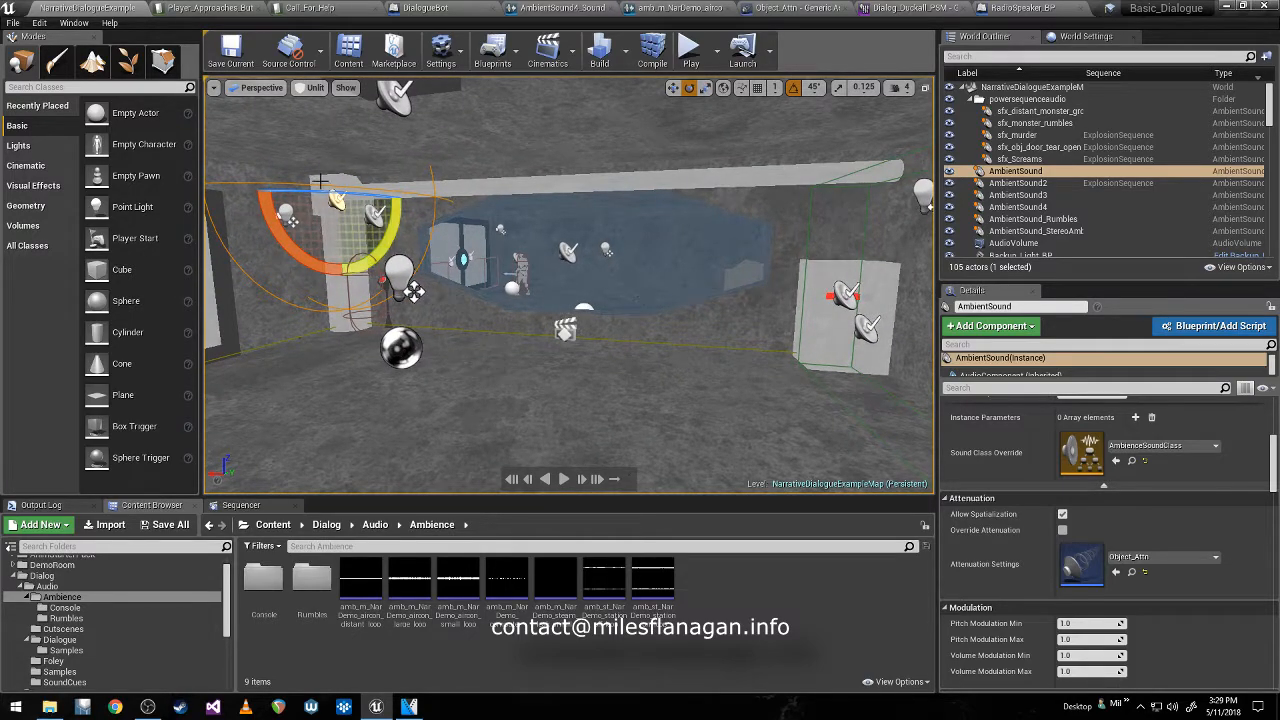
{"action": "left_click", "coordinate": [845, 292]}
{"action": "mouse_move", "coordinate": [630, 312]}
{"action": "right_mouse_down"}
{"action": "mouse_move", "coordinate": [660, 305]}
{"action": "mouse_move", "coordinate": [630, 312]}
{"action": "right_mouse_up"}
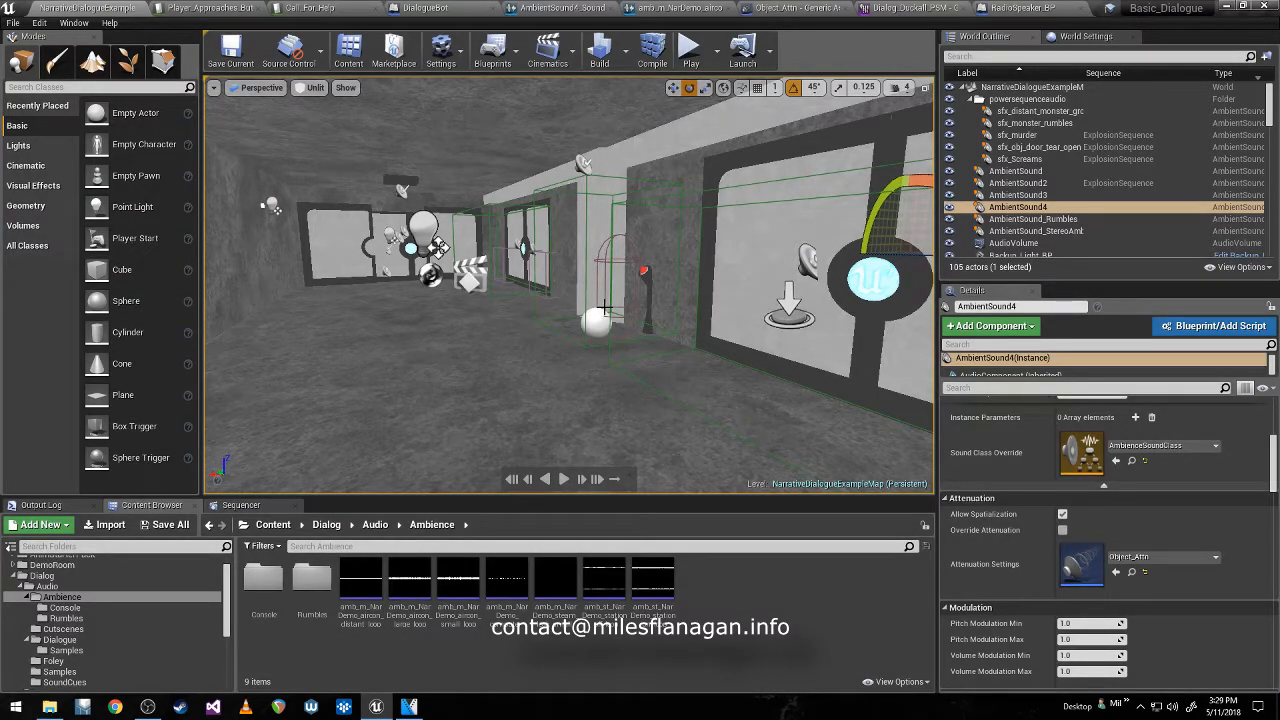
{"action": "right_click_drag", "start_coordinate": [604, 339], "coordinate": [483, 347]}
{"action": "key", "text": "w"}
{"action": "key", "text": "w"}
{"action": "key", "text": "a"}
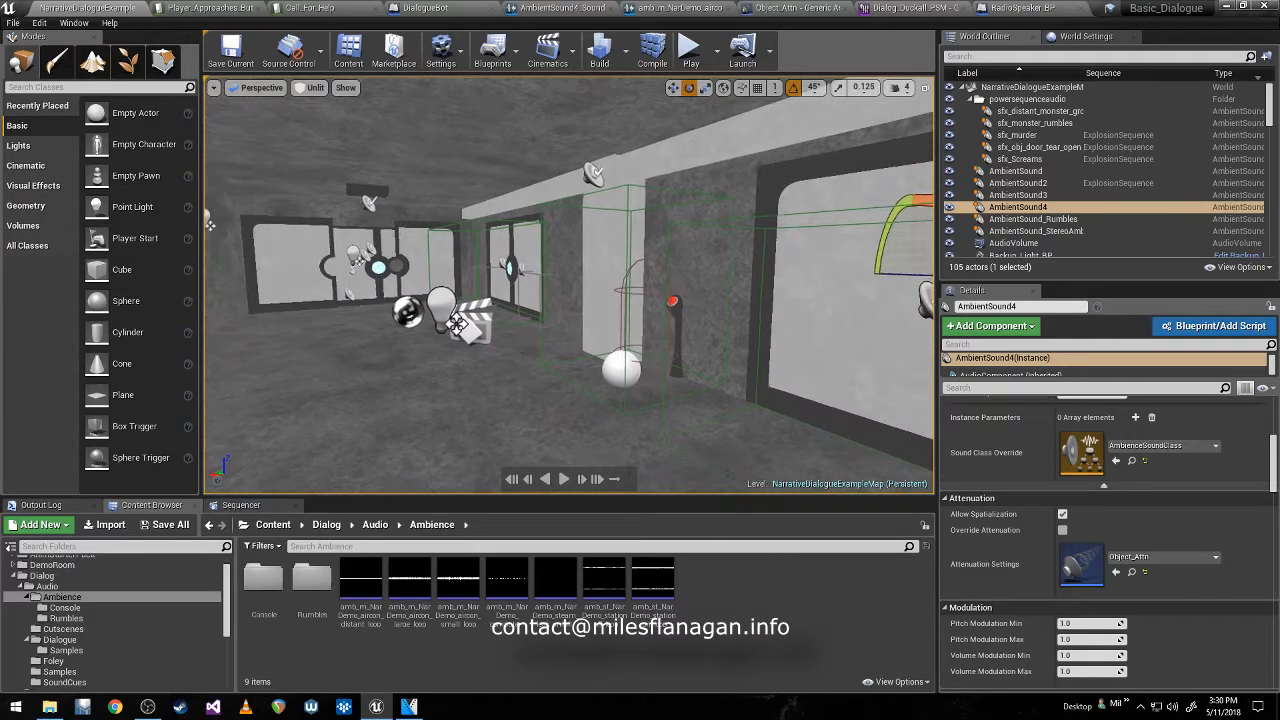
{"action": "right_click_drag", "start_coordinate": [557, 363], "coordinate": [520, 366]}
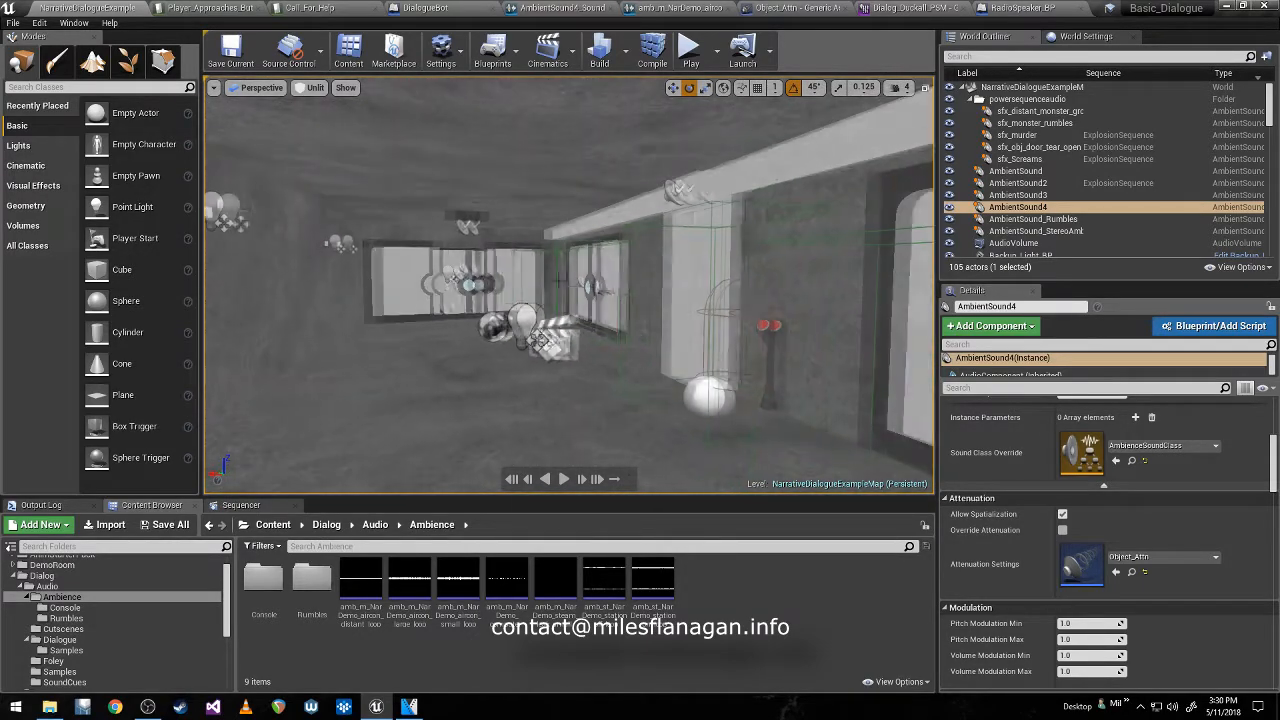
{"action": "right_click_drag", "start_coordinate": [599, 330], "coordinate": [925, 376]}
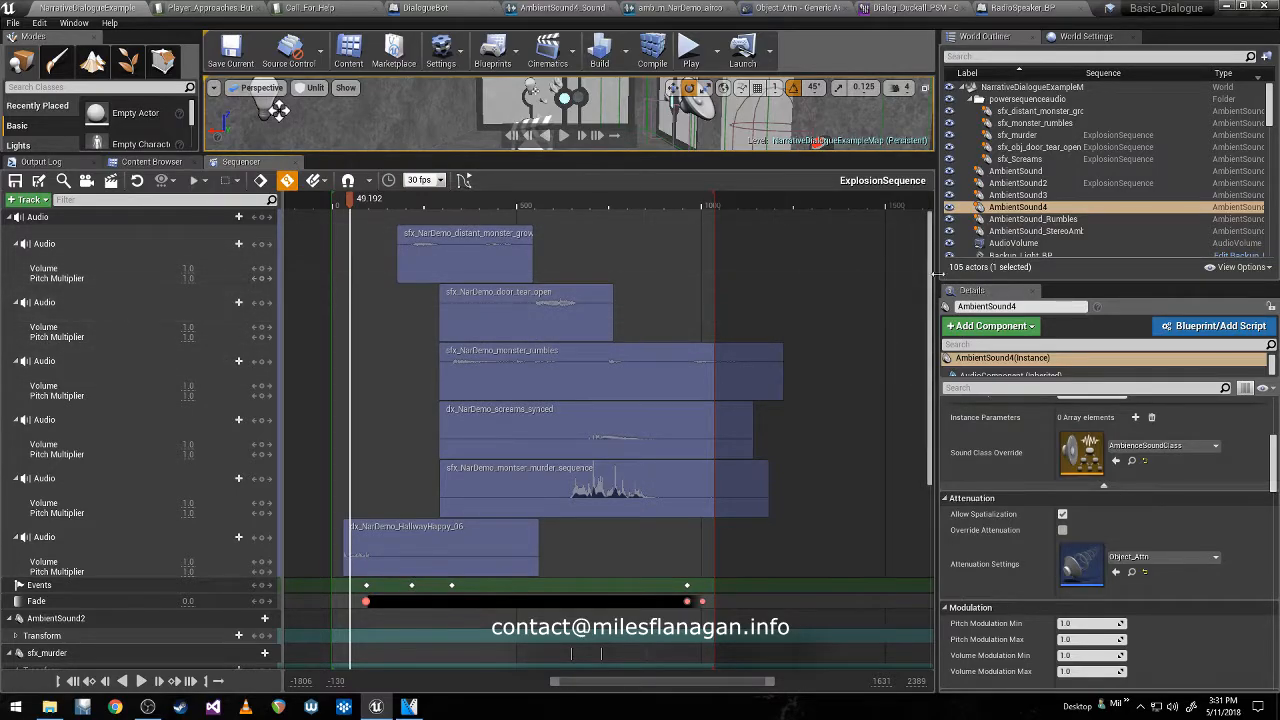
Inspect the first and second keys on the Events track of the ExplosionSequence.
{"action": "left_click_drag", "start_coordinate": [930, 283], "coordinate": [941, 360]}
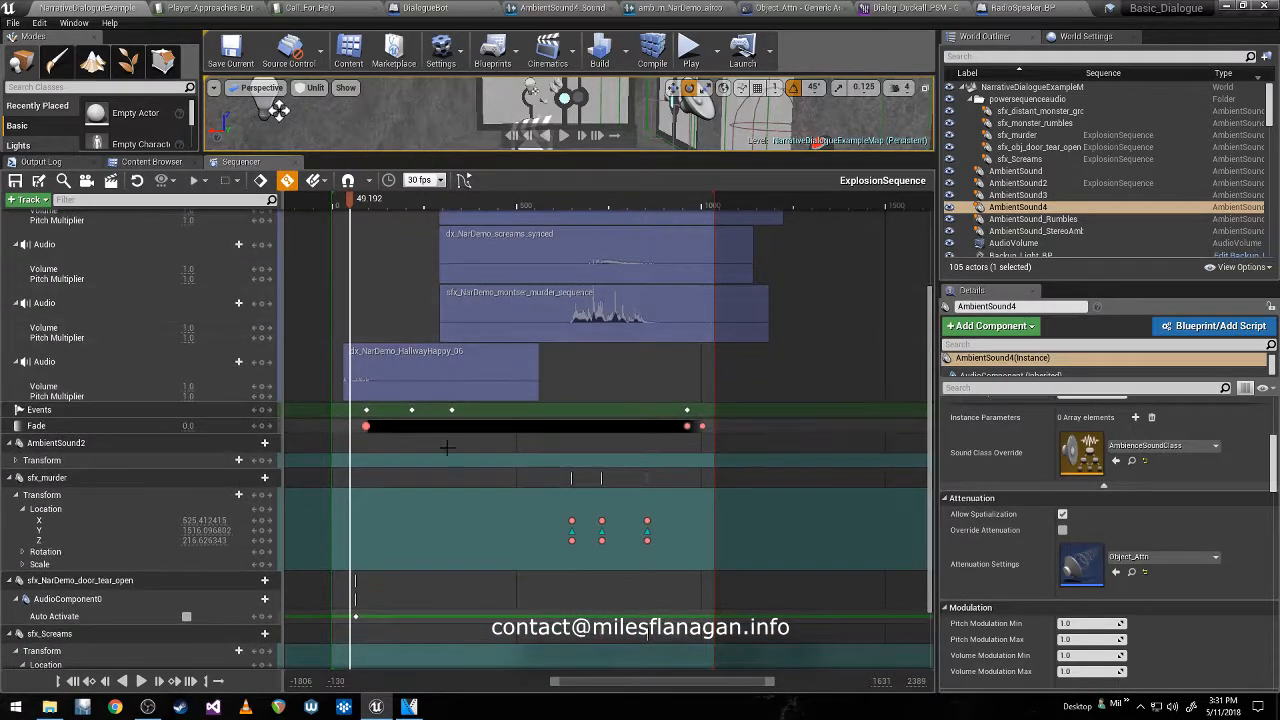
{"action": "left_click", "coordinate": [366, 409]}
{"action": "left_click", "coordinate": [411, 409]}
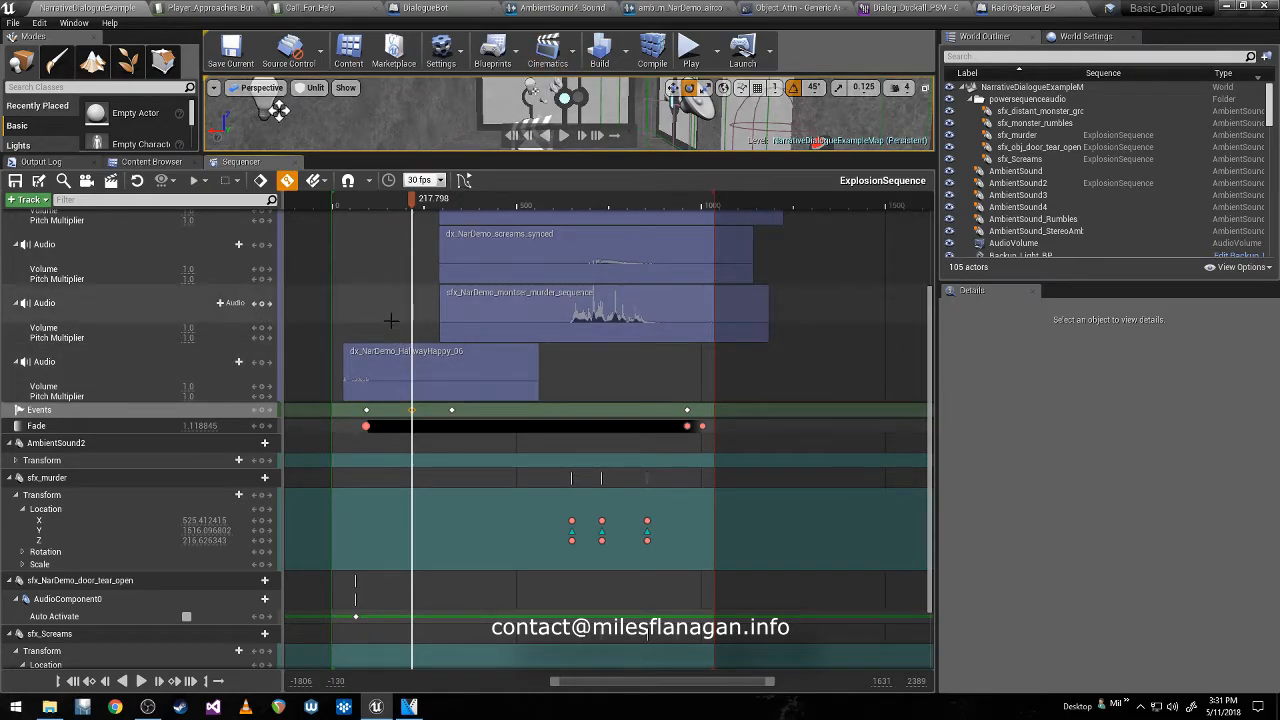
Review the ExplosionSequence's audio clips, fade track, and the location keyframes of the sfx_murder and sfx_Screams actors.
{"action": "scroll", "coordinate": [418, 387], "scroll_direction": "up", "scroll_amount": 3}
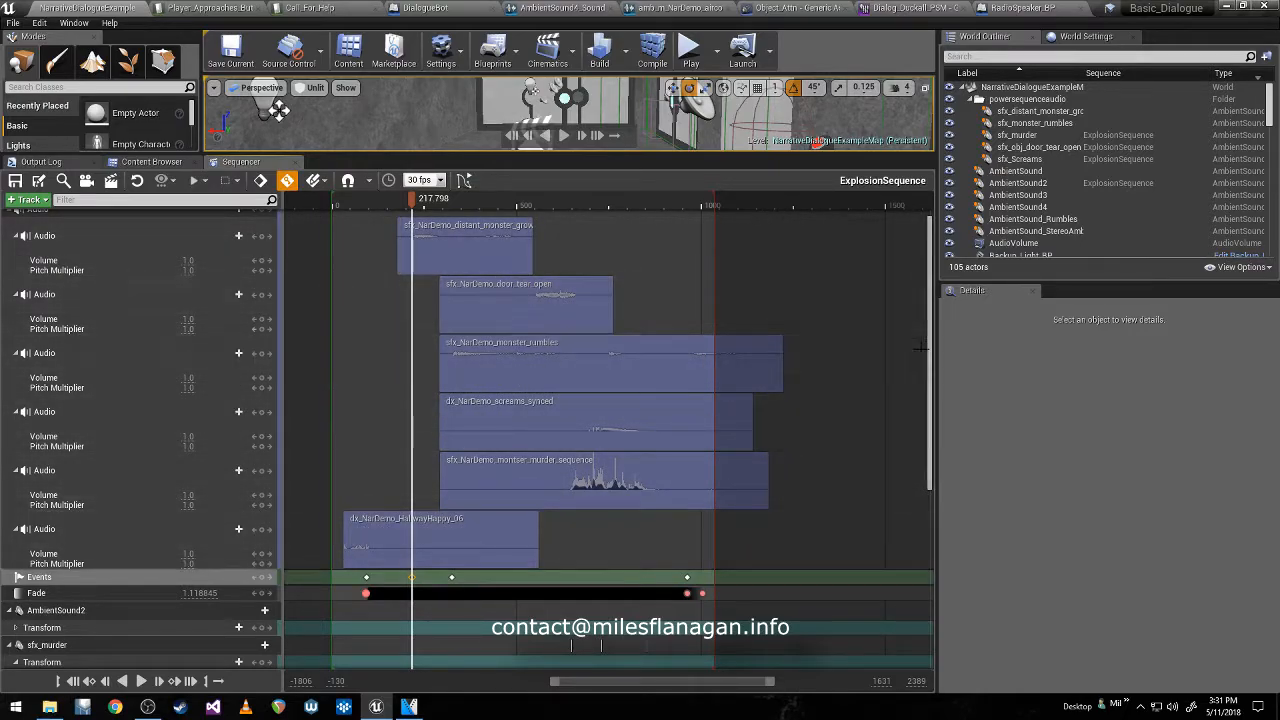
{"action": "scroll", "coordinate": [930, 350], "scroll_direction": "down", "scroll_amount": 1}
{"action": "scroll", "coordinate": [934, 381], "scroll_direction": "down", "scroll_amount": 1}
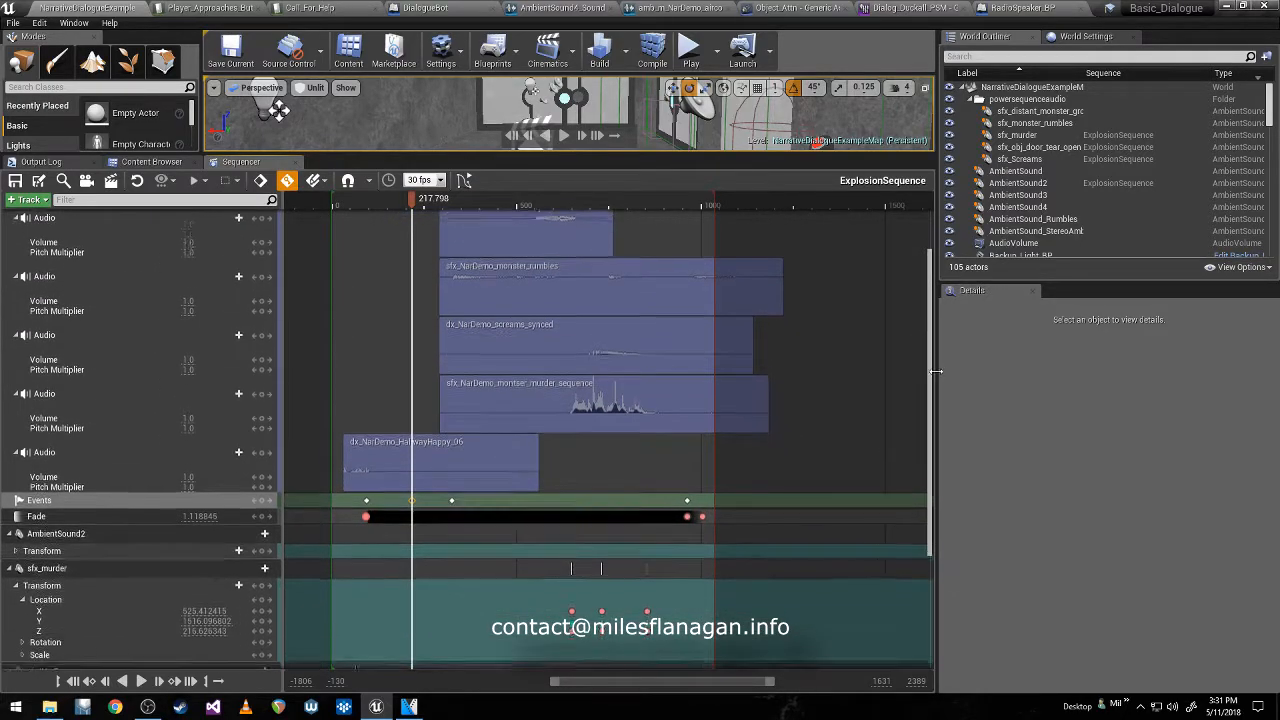
{"action": "mouse_move", "coordinate": [935, 382]}
{"action": "left_mouse_down"}
{"action": "mouse_move", "coordinate": [935, 321]}
{"action": "mouse_move", "coordinate": [935, 396]}
{"action": "left_mouse_up"}
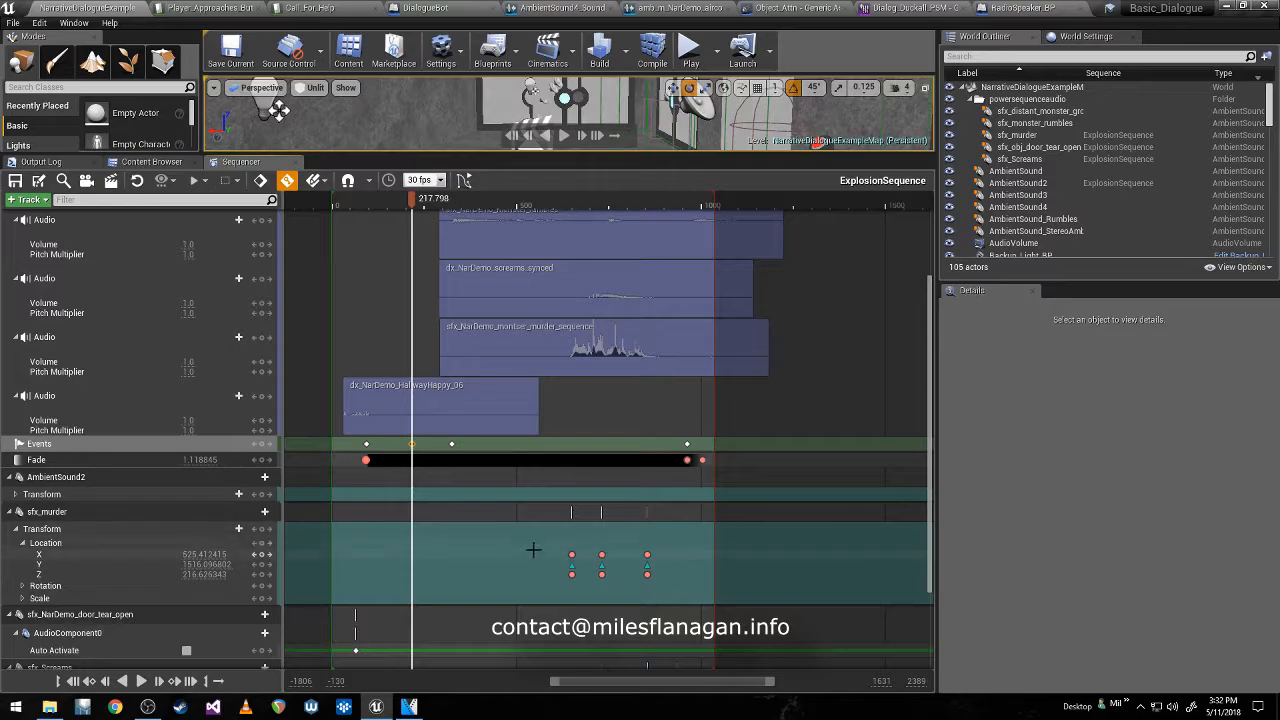
{"action": "left_click_drag", "start_coordinate": [932, 481], "coordinate": [934, 529]}
{"action": "left_click_drag", "start_coordinate": [934, 443], "coordinate": [1024, 288]}
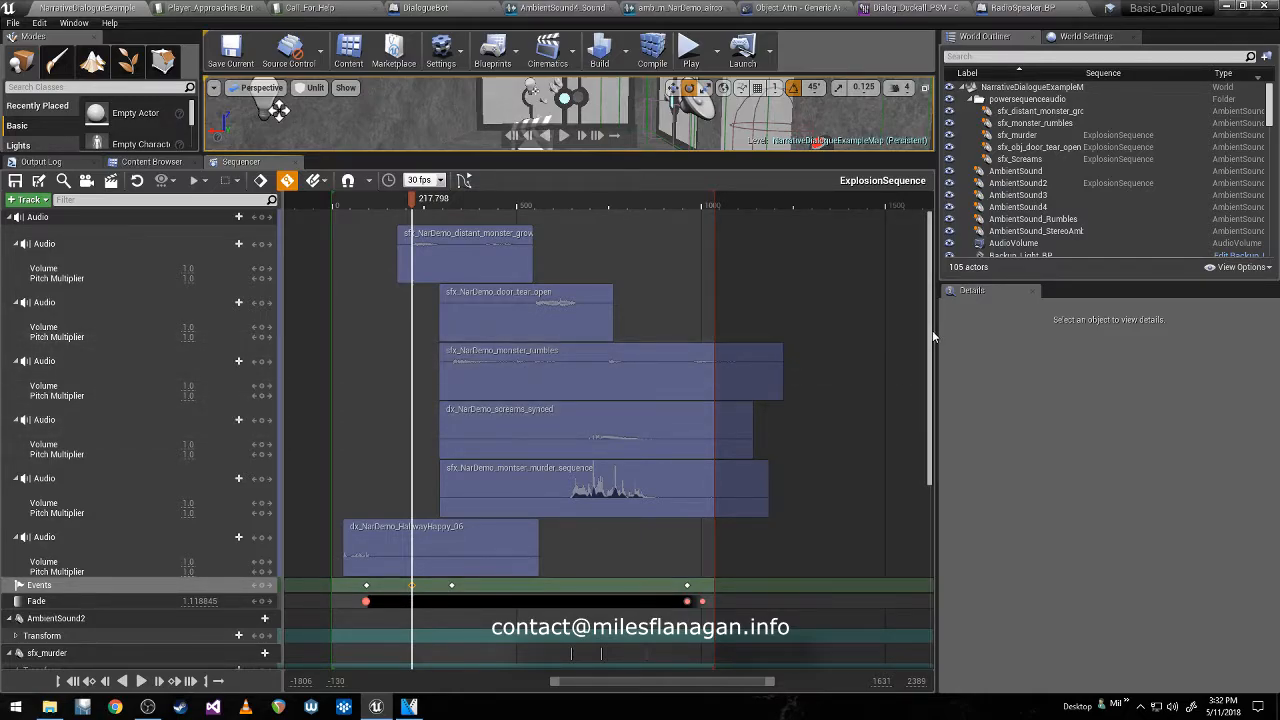
{"action": "left_click_drag", "start_coordinate": [931, 329], "coordinate": [929, 300]}
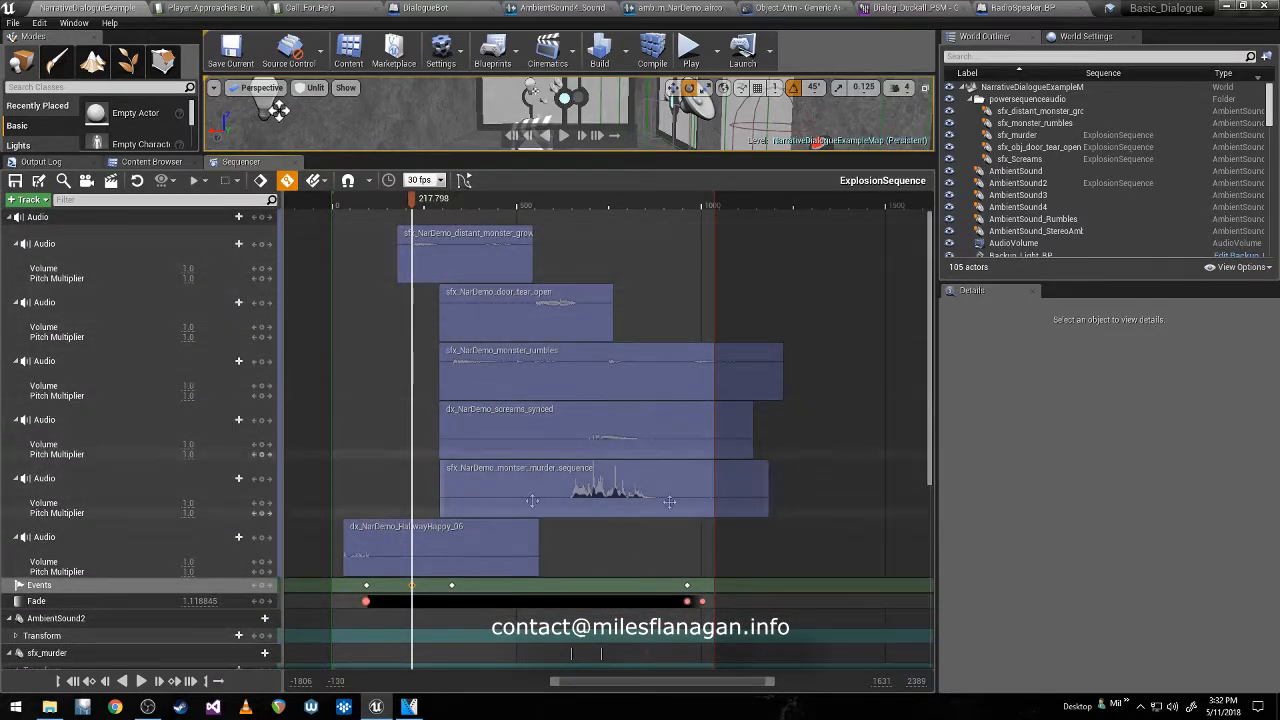
{"action": "left_click_drag", "start_coordinate": [931, 338], "coordinate": [963, 440]}
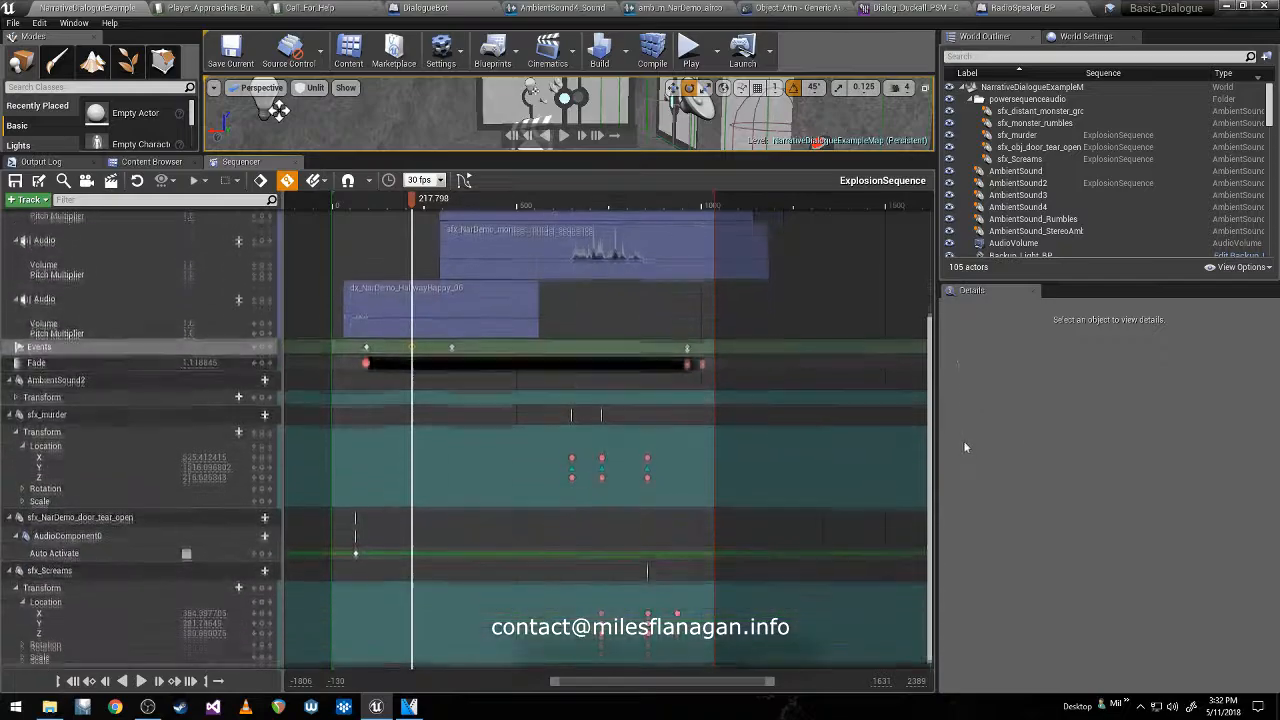